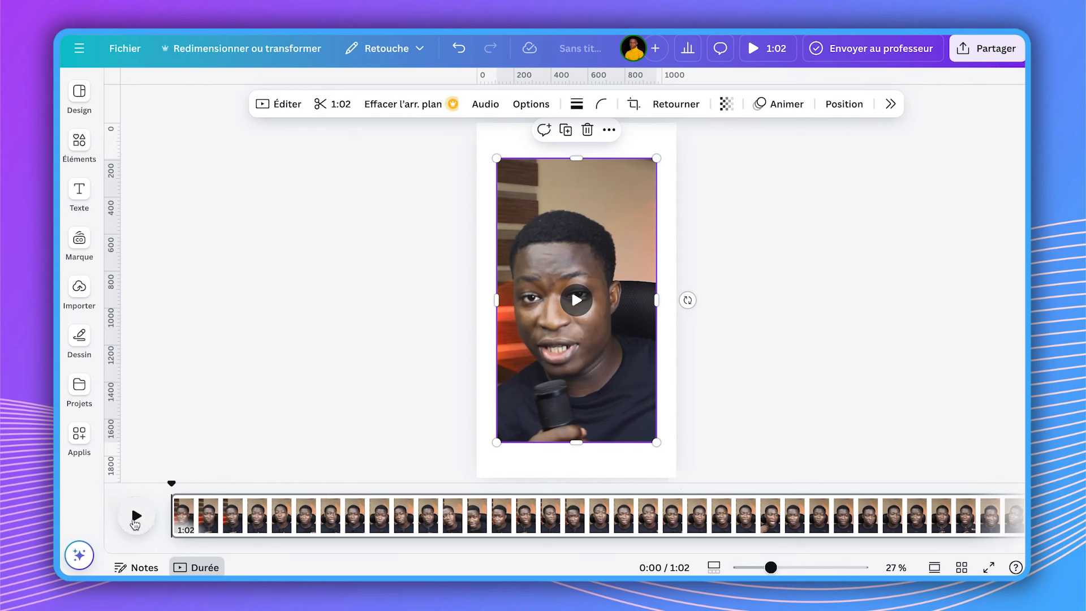
# - Split the video page at 4.4 s and undo the split
pyautogui.moveTo(188, 487); pyautogui.dragTo(246, 489)
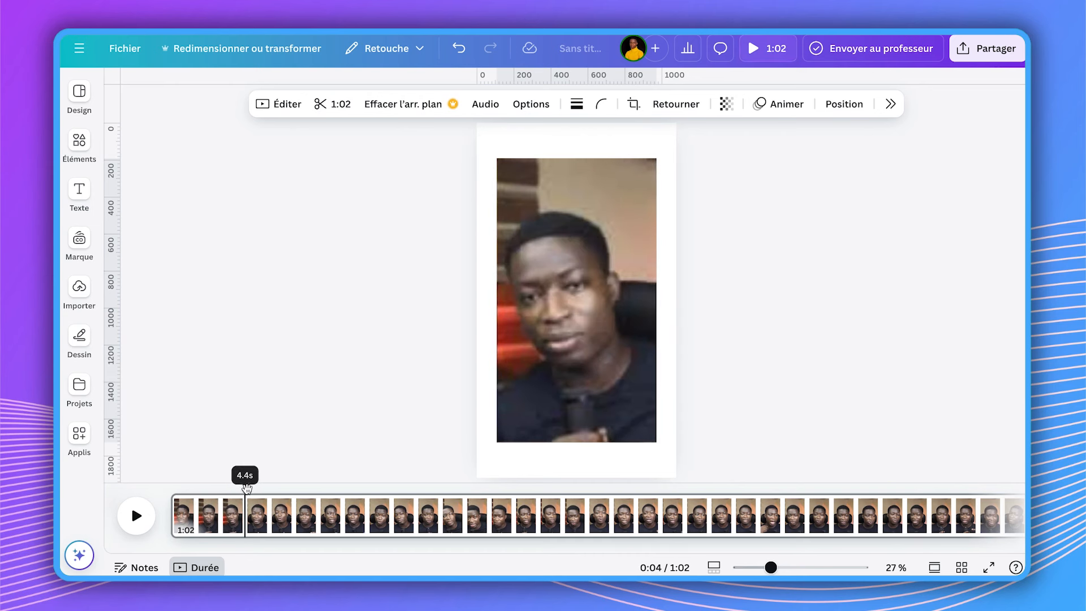
pyautogui.press('s')
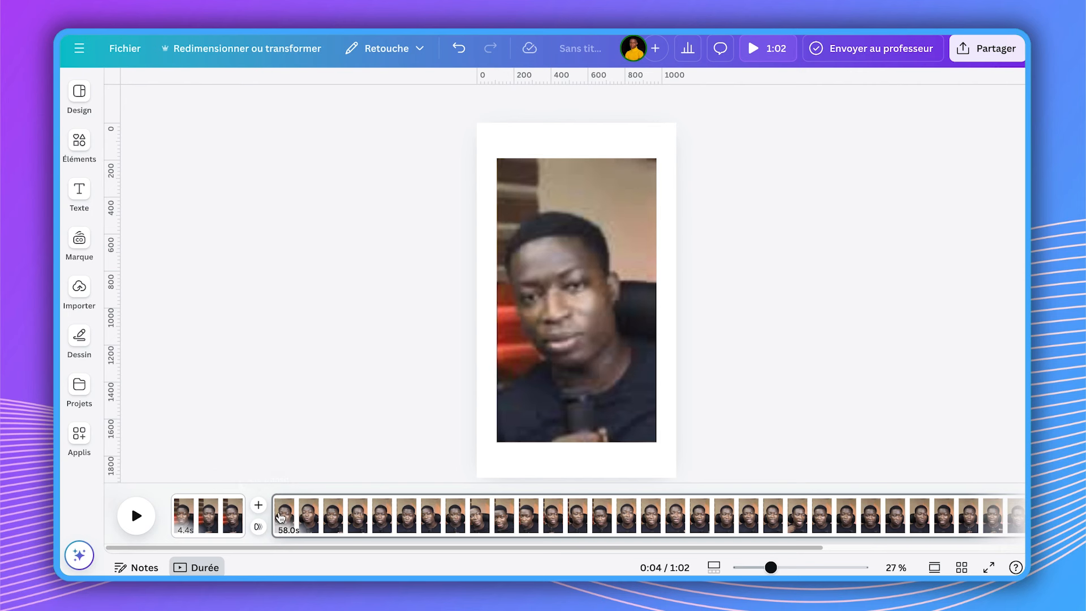
pyautogui.click(342, 519)
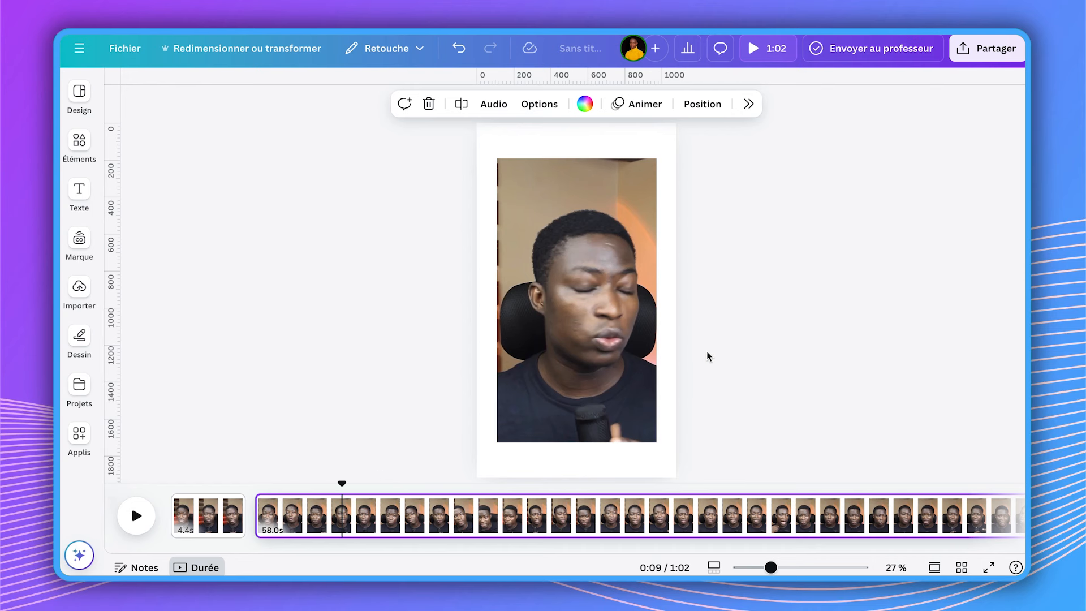
pyautogui.hotkey('ctrl', 'z')
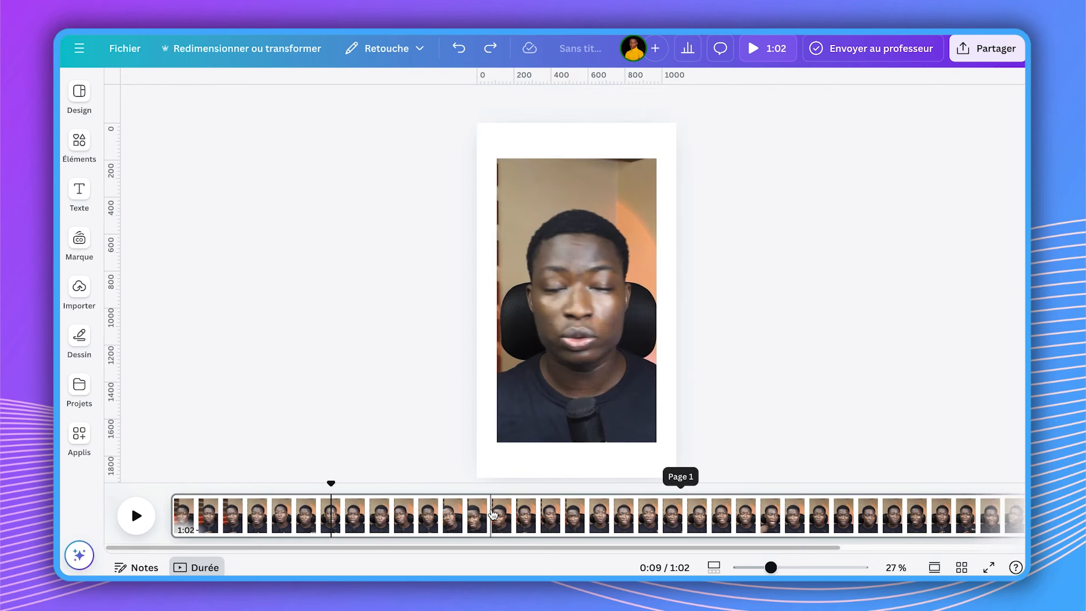
# - Trim the beginning and end of the video clip to a length of 36.2 s
pyautogui.click(538, 514)
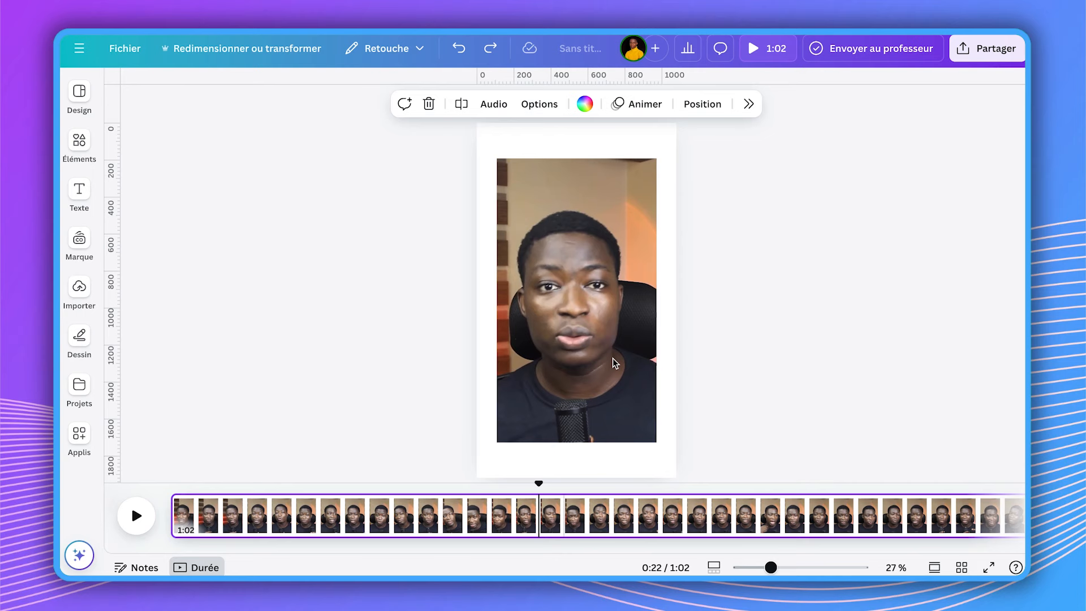
pyautogui.click(622, 276)
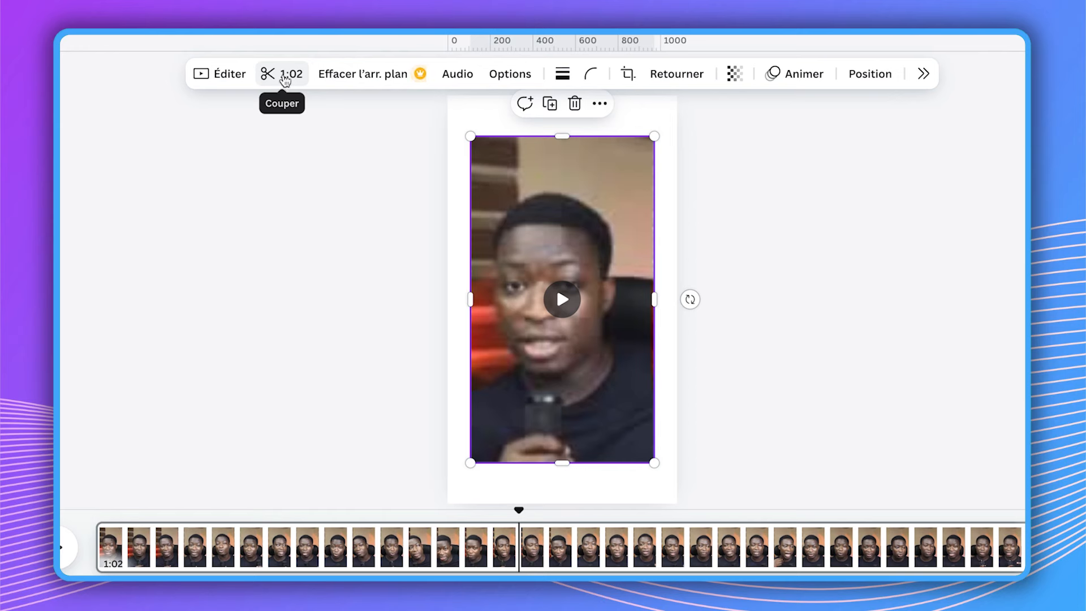
pyautogui.click(282, 85)
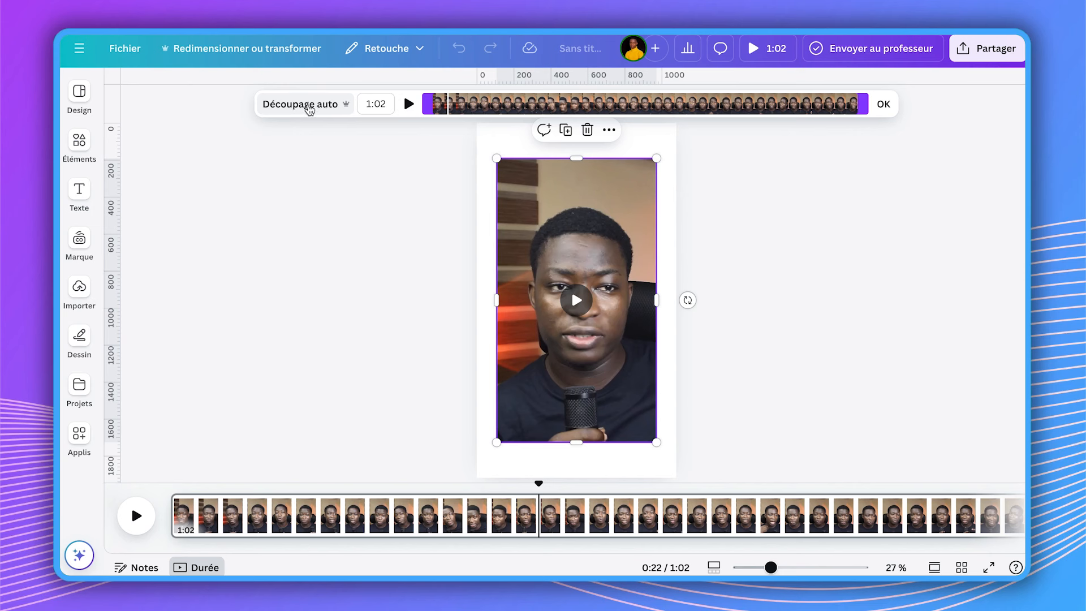
pyautogui.click(309, 107)
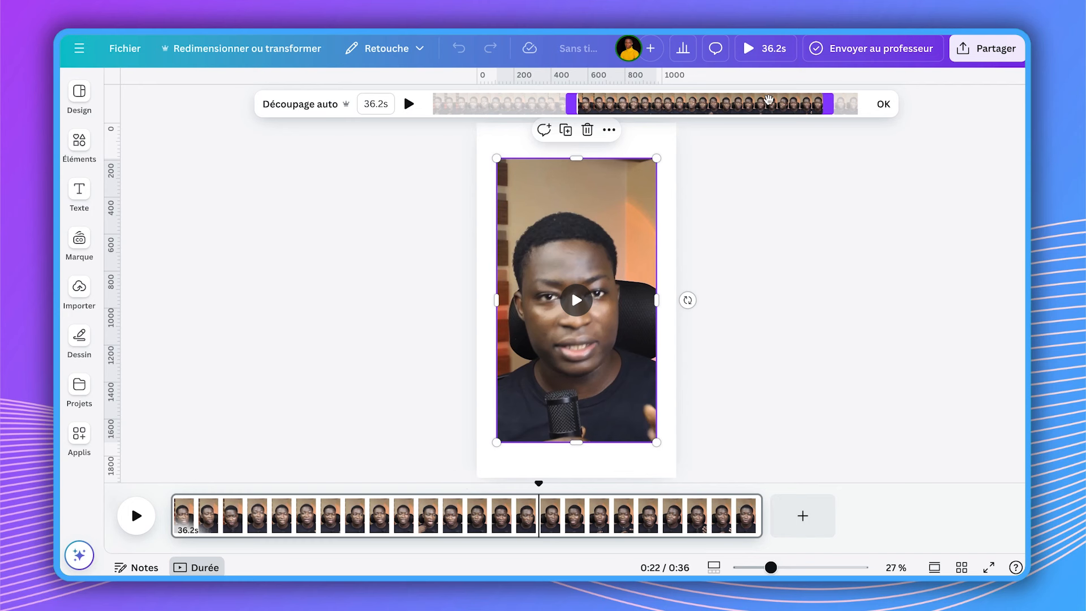
pyautogui.click(885, 105)
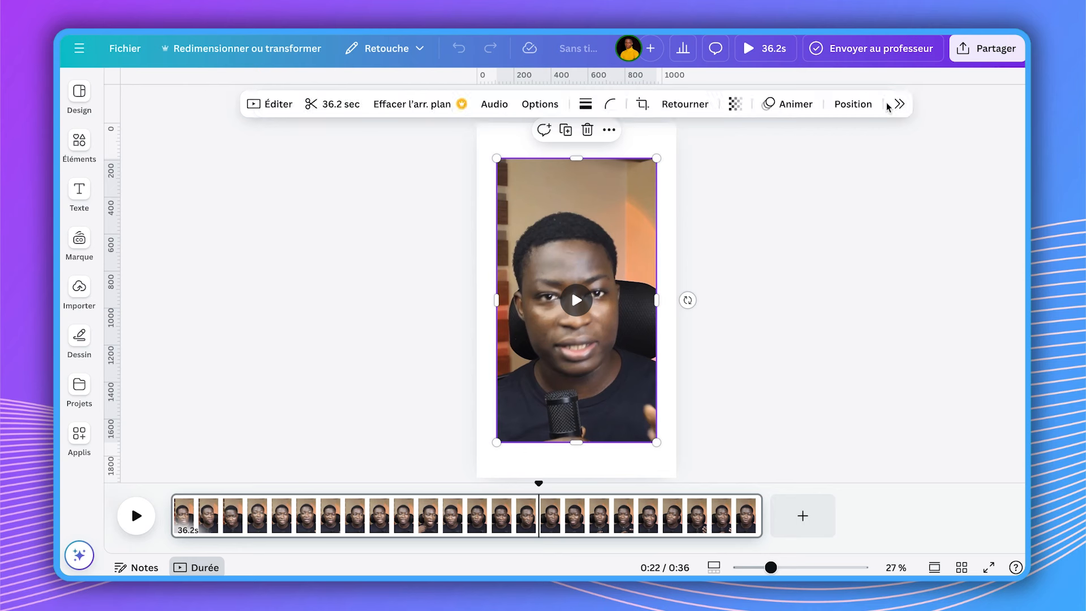
# - Play the trimmed video from its beginning to check the cut
pyautogui.moveTo(269, 483); pyautogui.dragTo(166, 499)
pyautogui.click(136, 517)
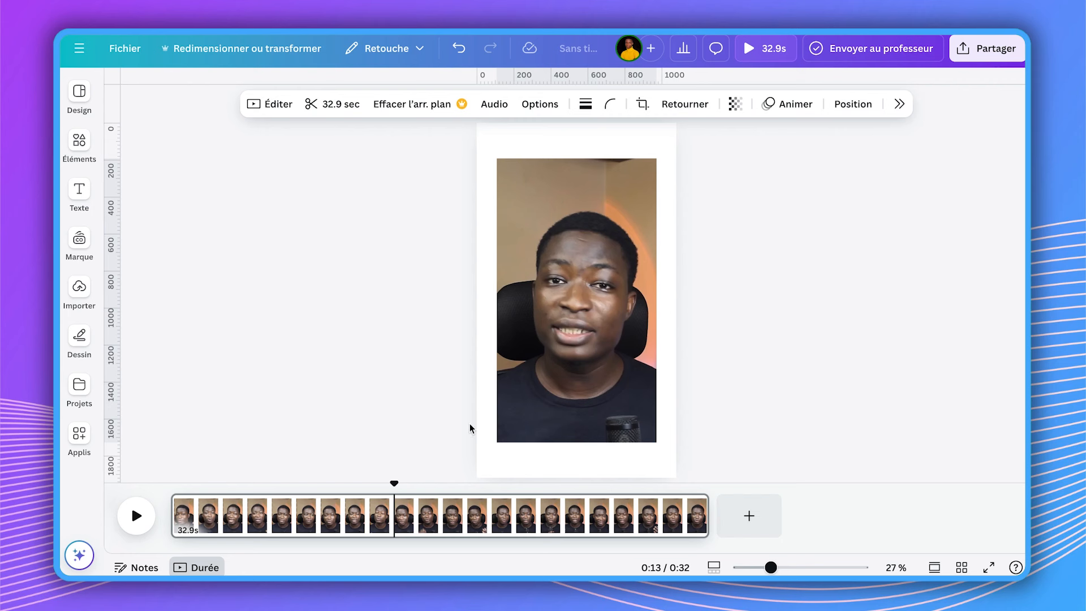
pyautogui.moveTo(396, 483); pyautogui.dragTo(188, 507)
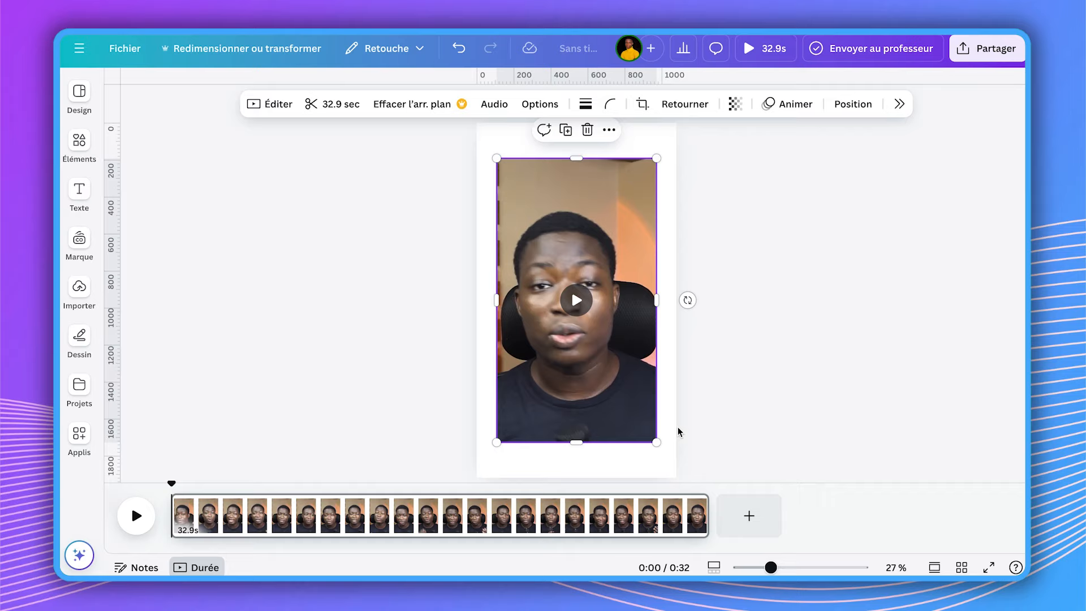
pyautogui.click(137, 516)
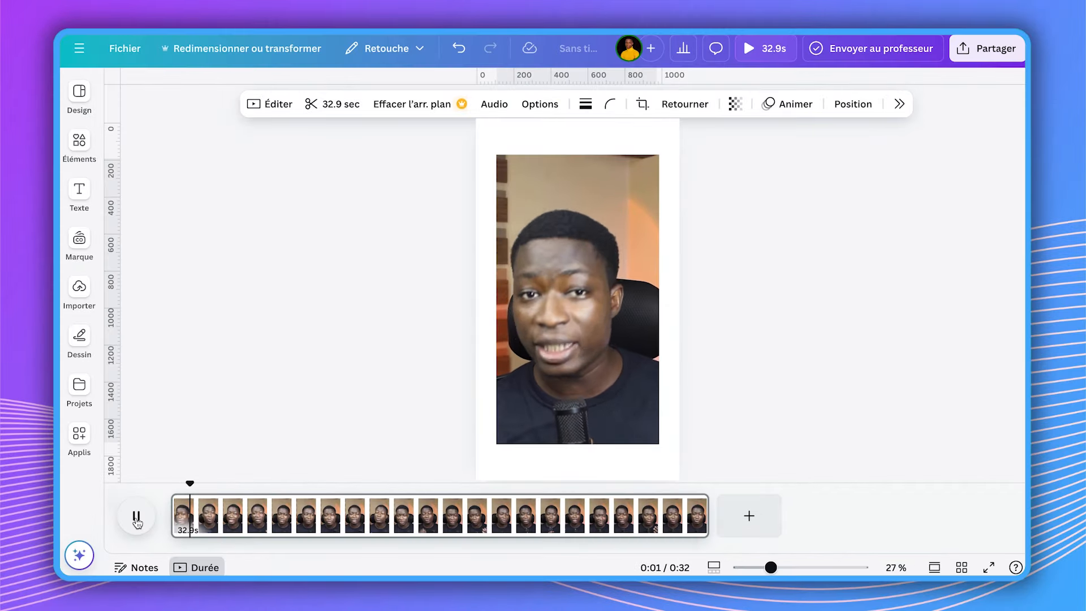
pyautogui.click(136, 516)
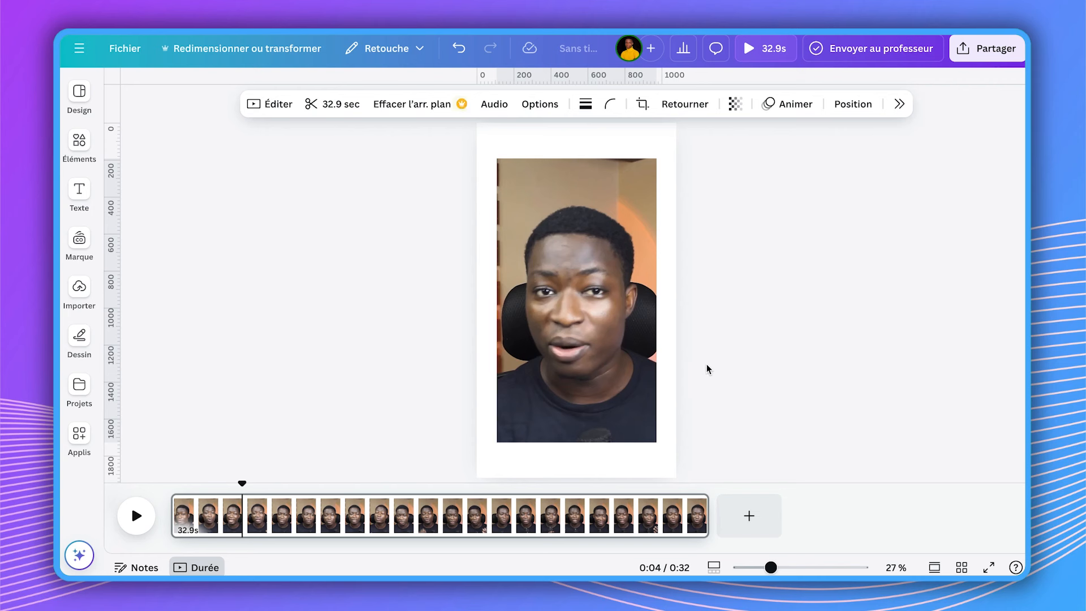
# - Turn on voice enhancement (Amélioration de la voix) for the video clip's audio
pyautogui.click(592, 407)
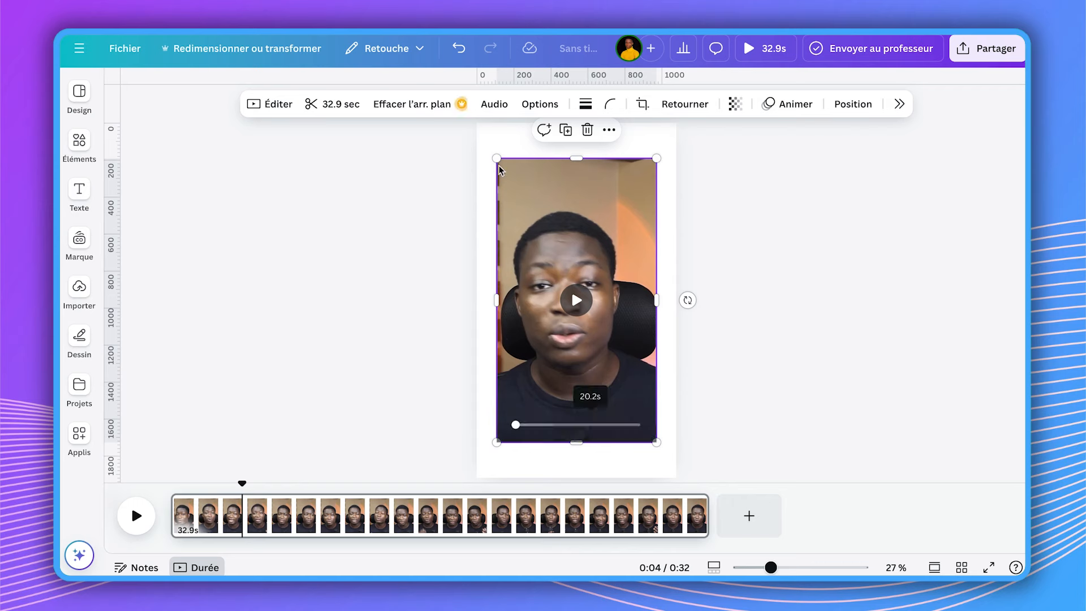
pyautogui.click(496, 107)
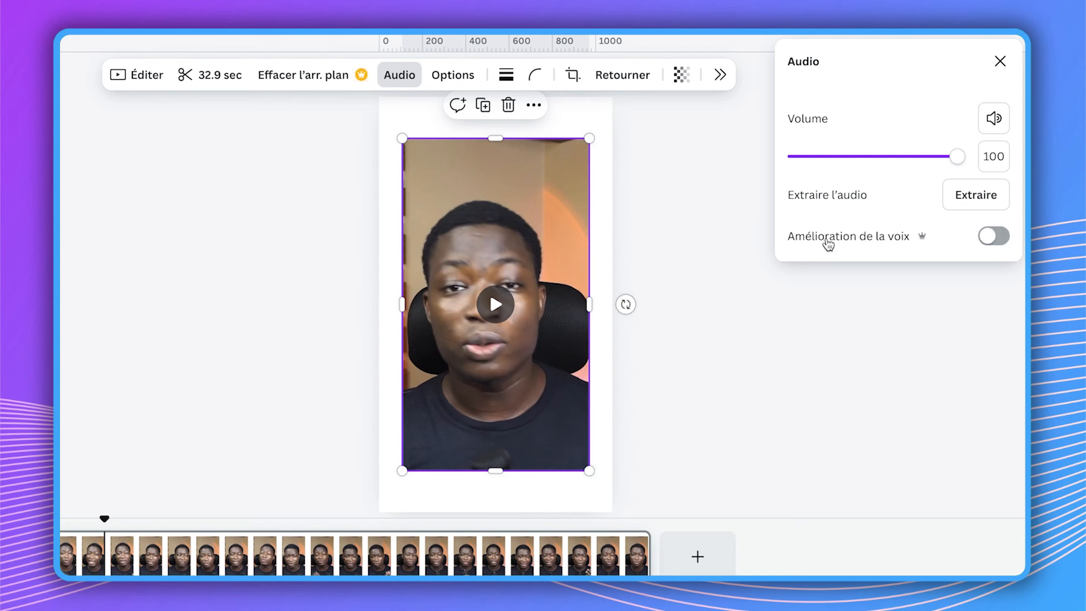
pyautogui.click(995, 237)
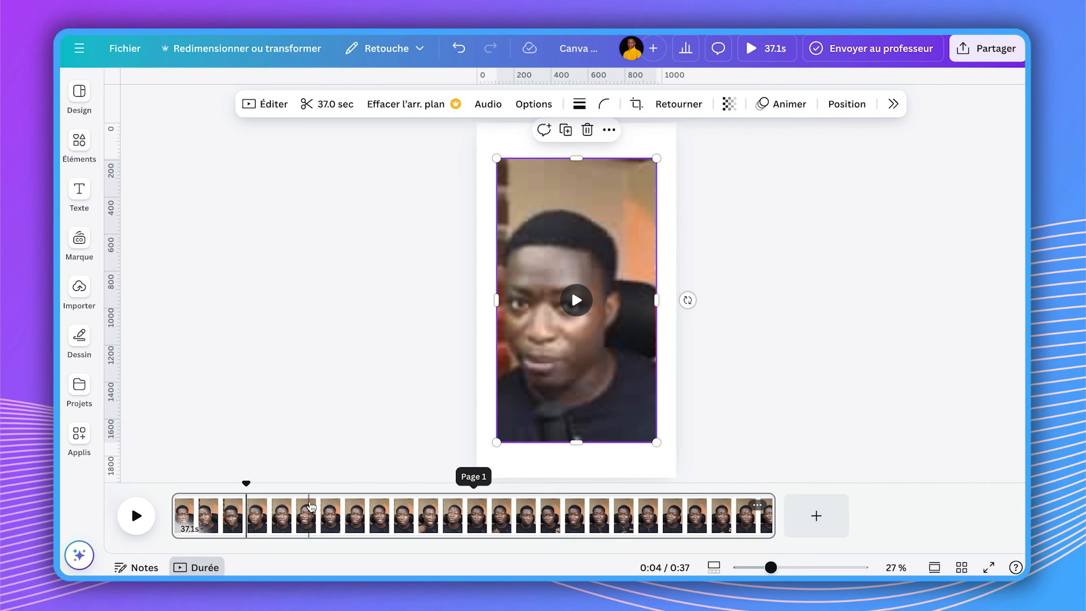
# - Split the video page at about 4.6 s with Diviser la page
pyautogui.moveTo(237, 496)
pyautogui.mouseDown()
pyautogui.moveTo(243, 481)
pyautogui.moveTo(159, 491)
pyautogui.moveTo(243, 497)
pyautogui.mouseUp()
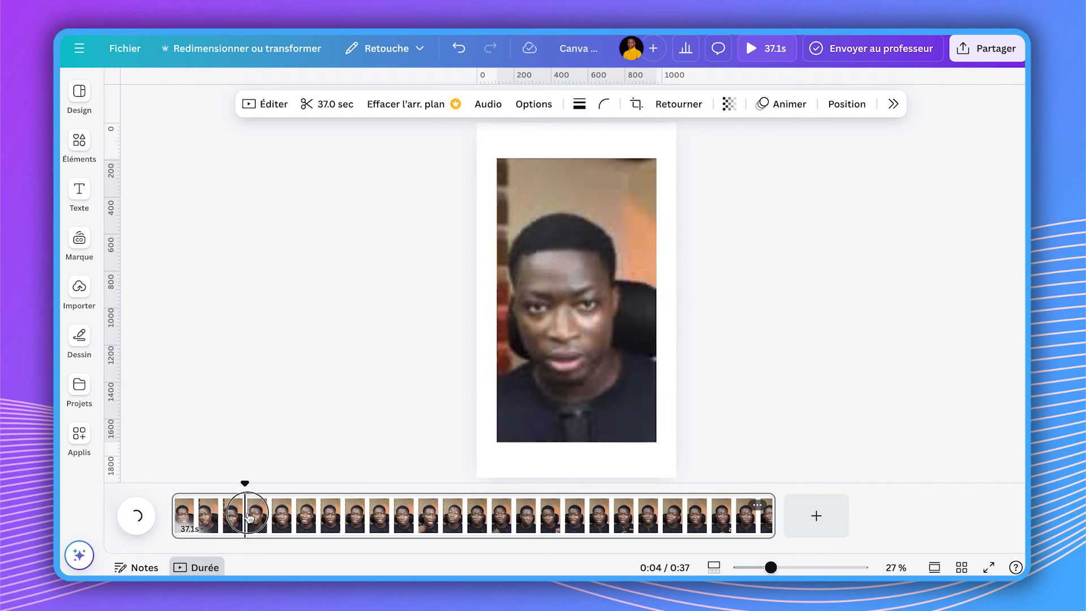
pyautogui.click(250, 517)
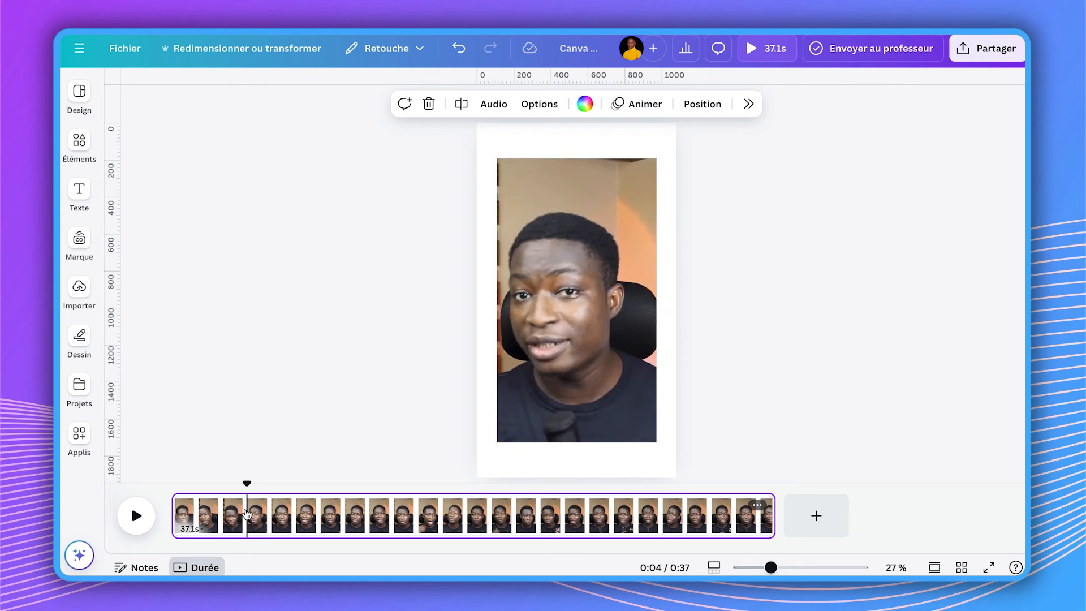
pyautogui.rightClick(246, 514)
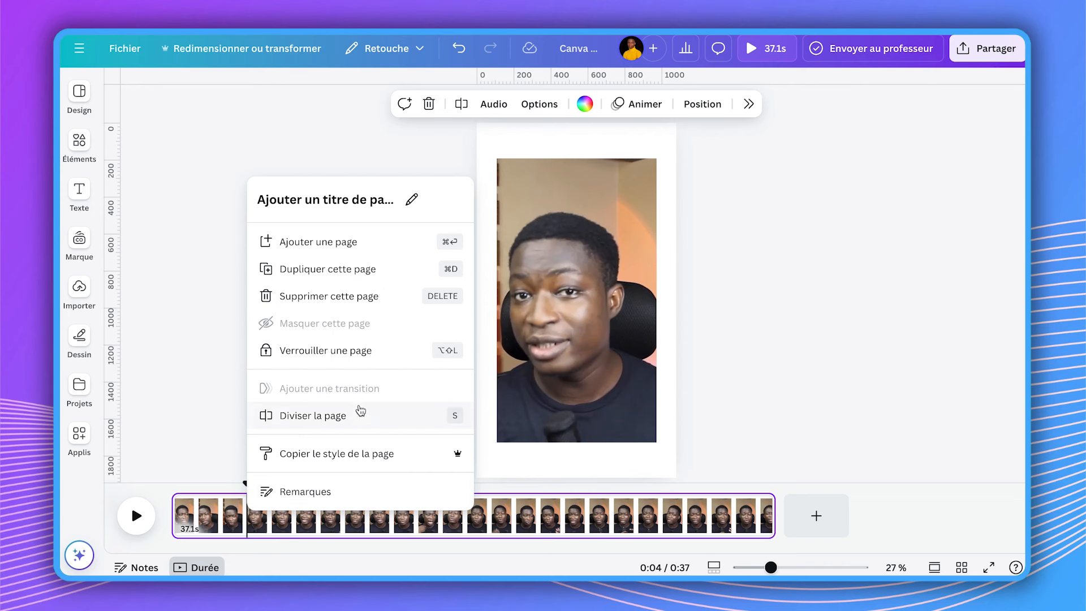
pyautogui.click(359, 416)
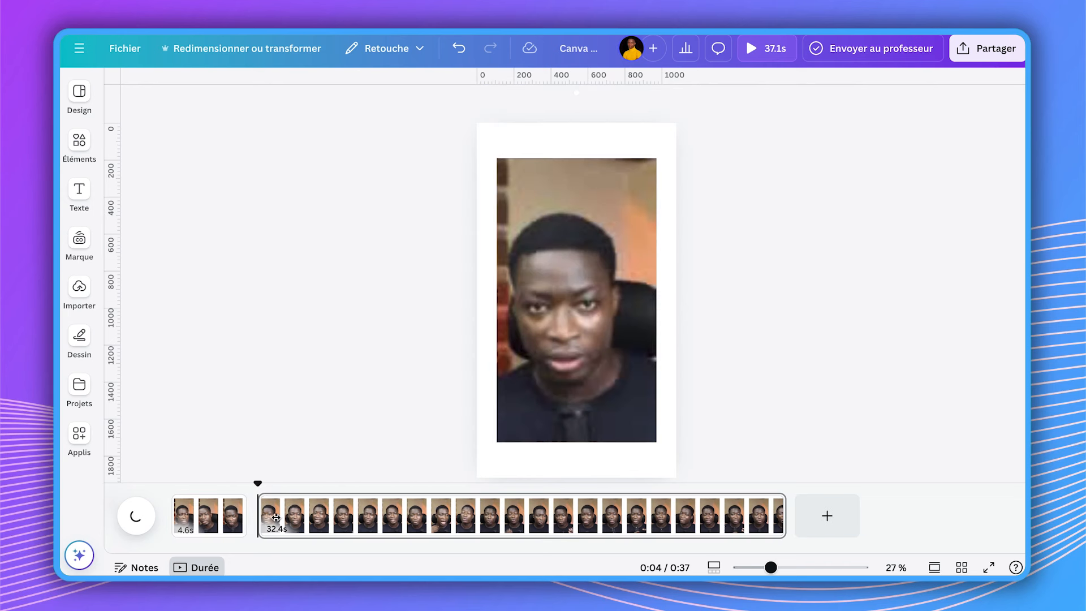
# - Split the second page at 0:10 on the timeline, leaving a 5.9 s middle page
pyautogui.moveTo(259, 483); pyautogui.dragTo(320, 483)
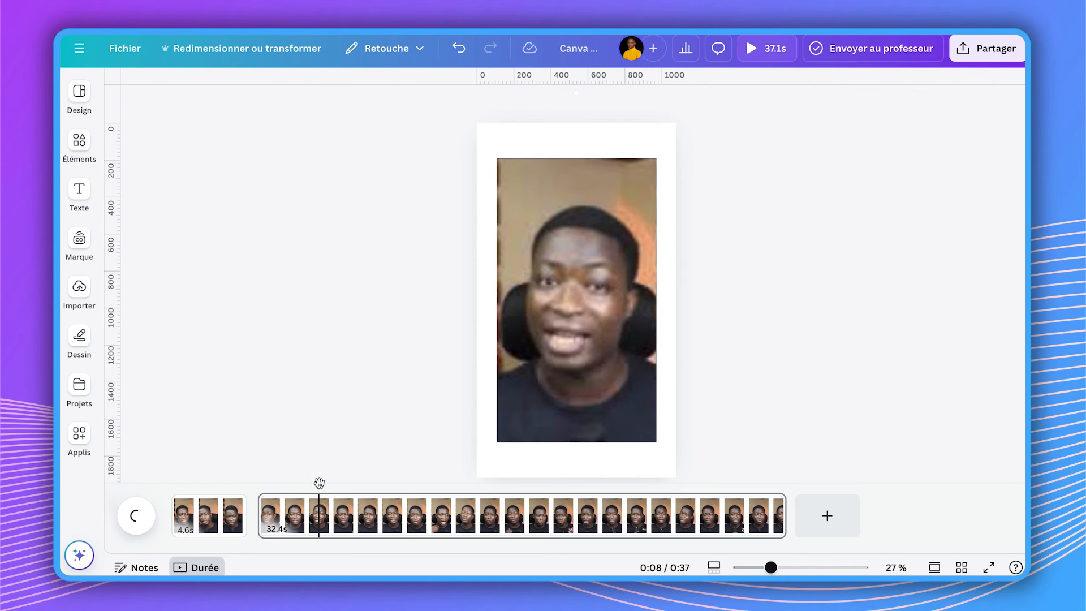
pyautogui.moveTo(318, 483); pyautogui.dragTo(354, 484)
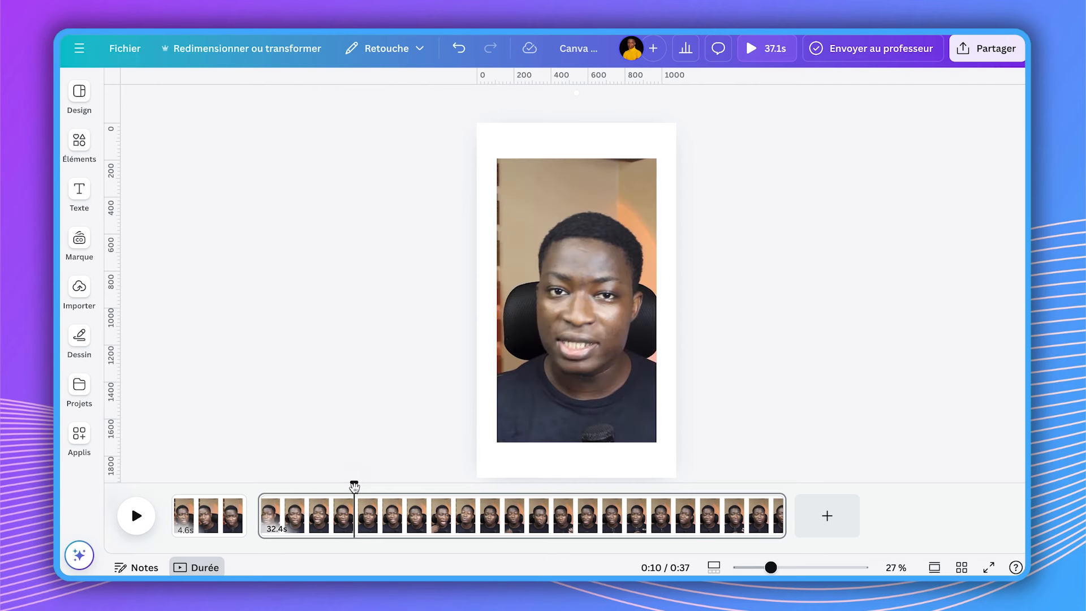
pyautogui.rightClick(356, 517)
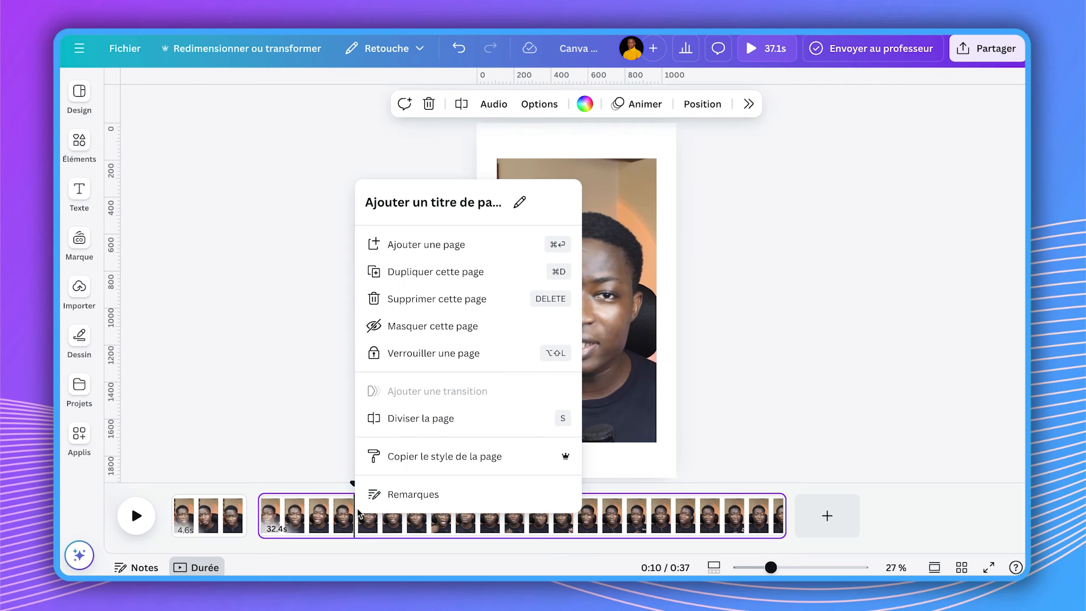
pyautogui.click(403, 417)
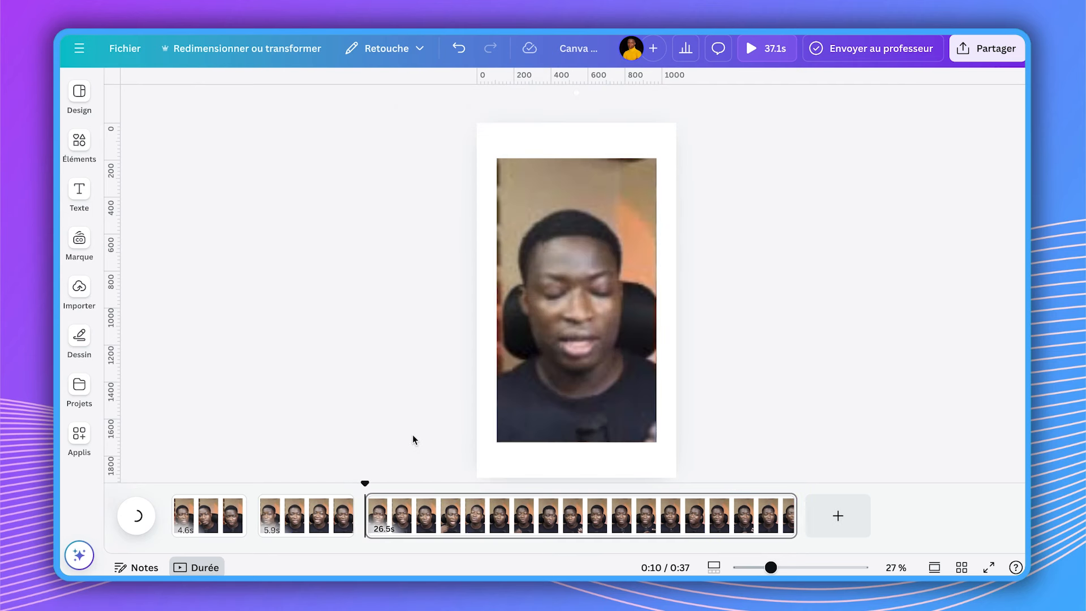
# - Insert the 12.0 s vertical mountain video from the stock videos on the second page, covering the speaker's clip
pyautogui.click(320, 516)
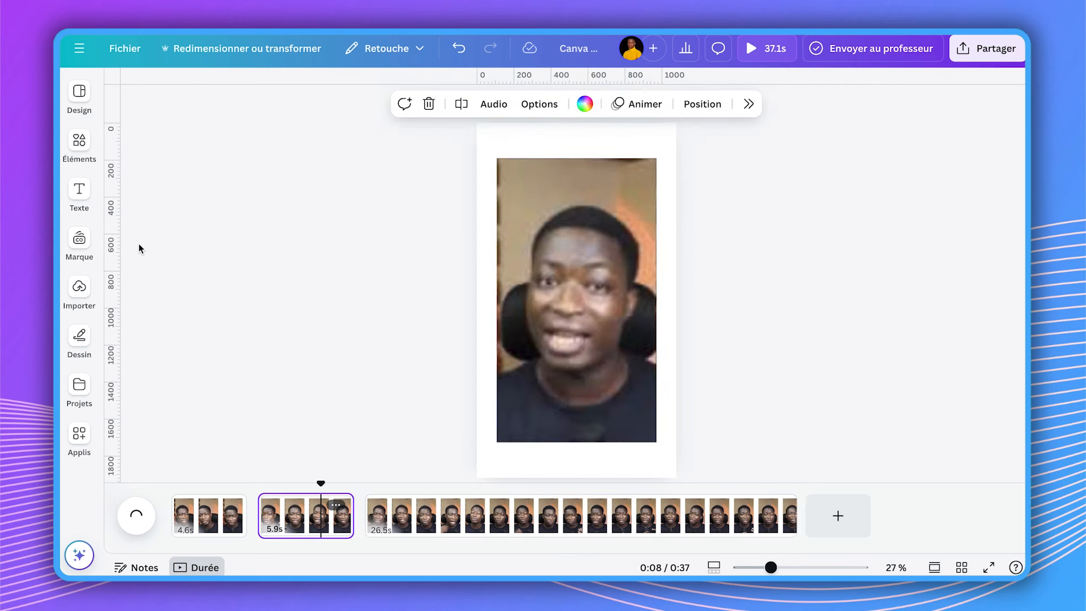
pyautogui.click(79, 146)
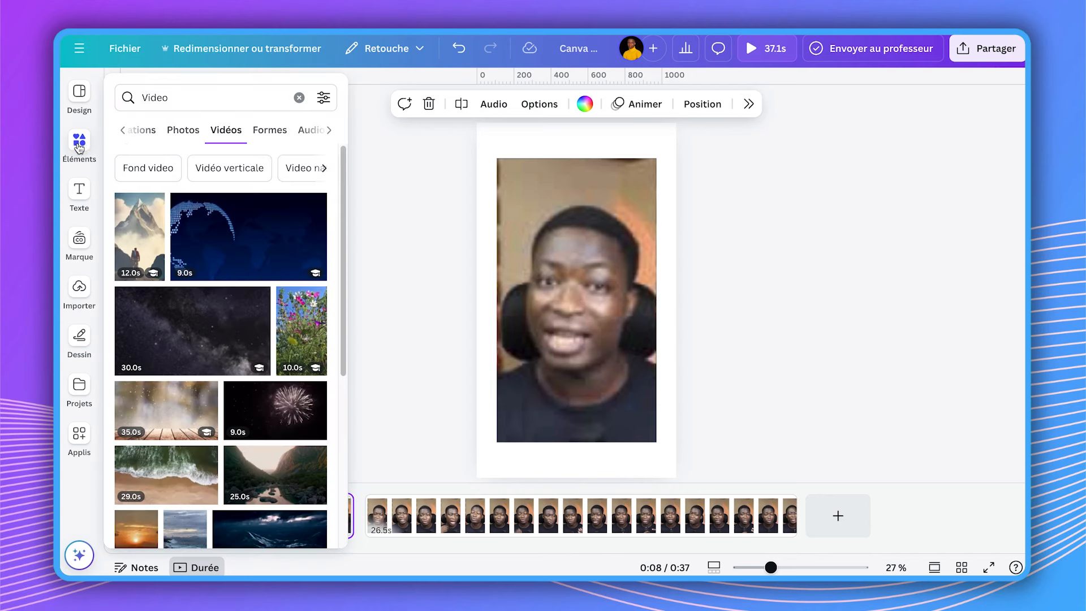
pyautogui.click(143, 255)
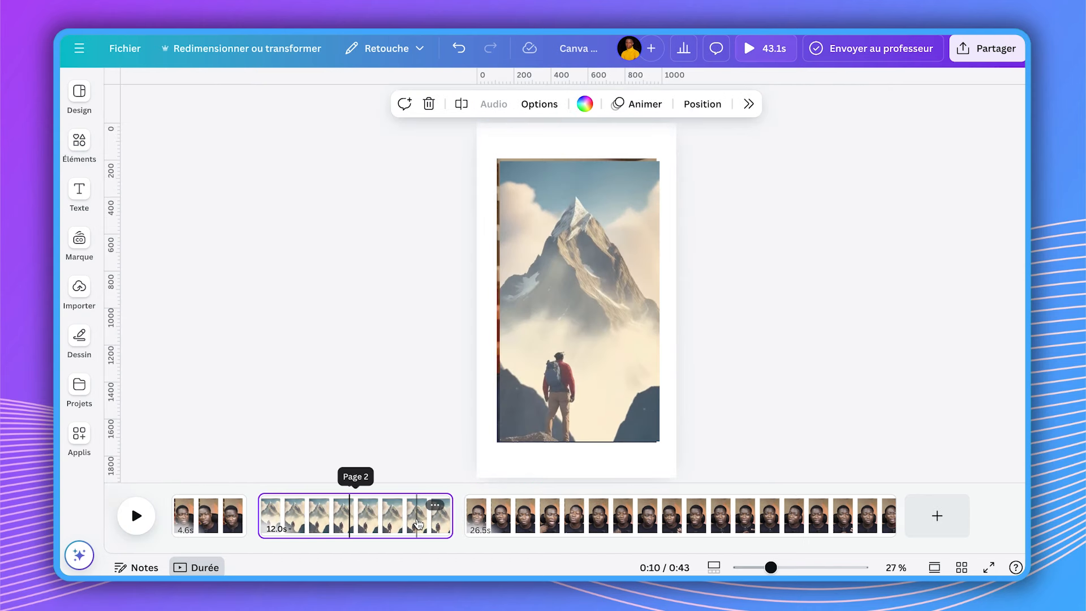
# - Remove the mountain video from the second page and restore it
pyautogui.click(598, 376)
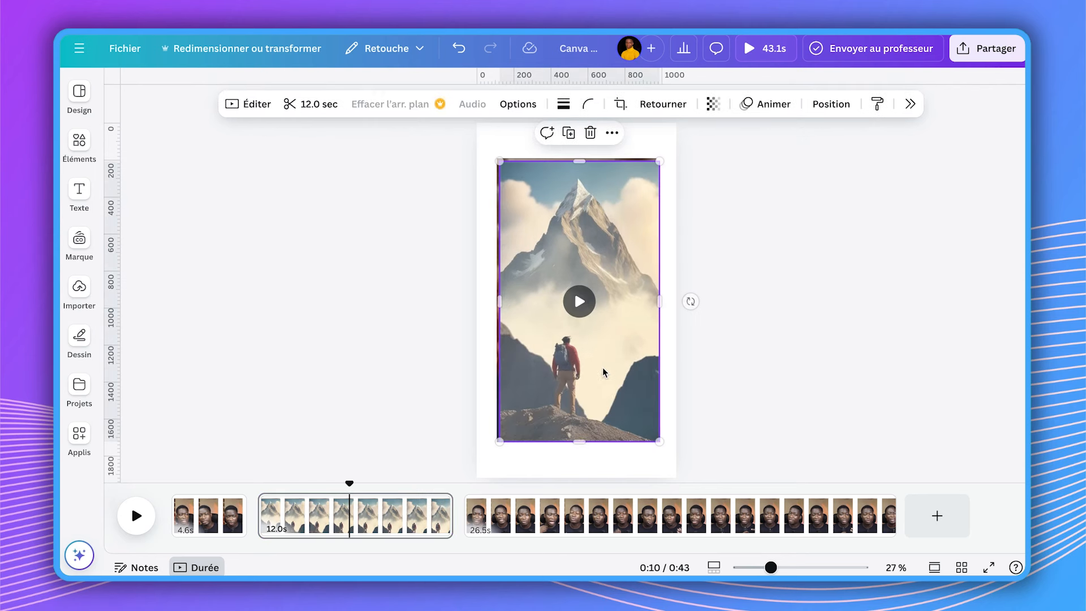
pyautogui.click(590, 133)
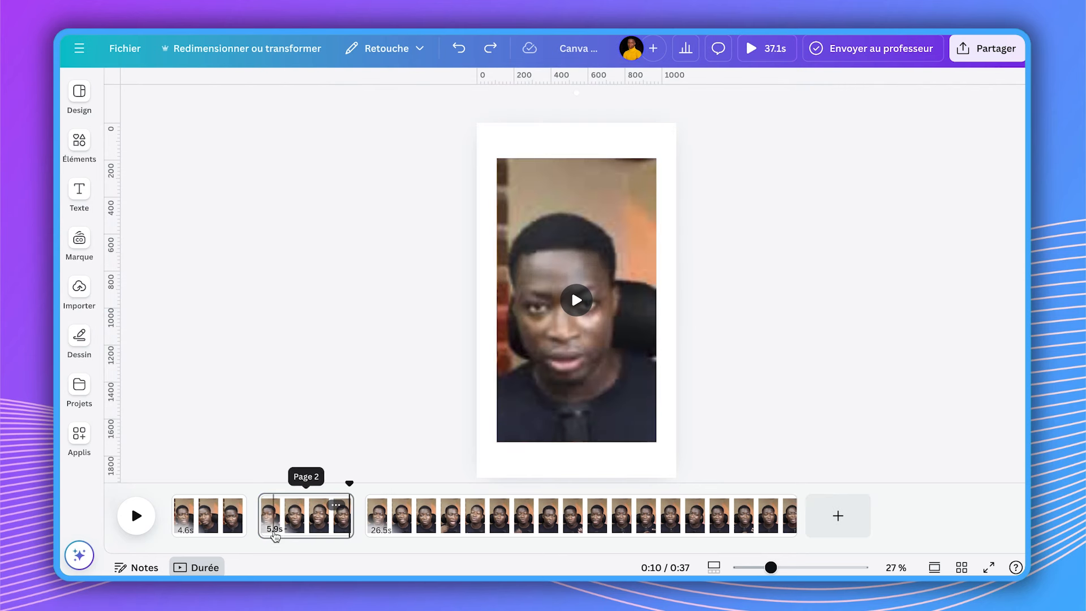
pyautogui.click(298, 536)
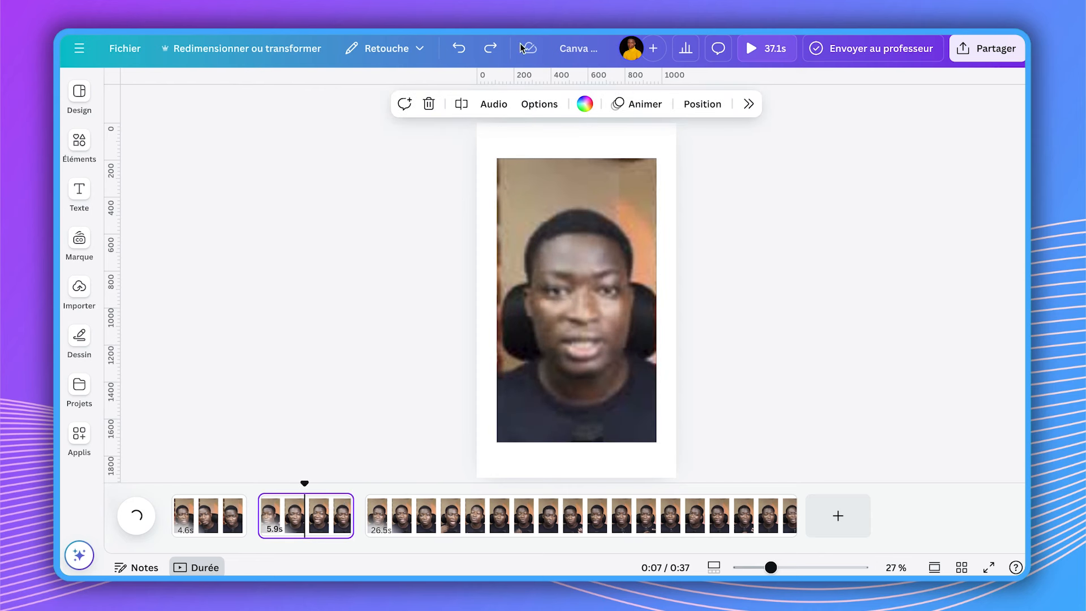
pyautogui.click(491, 50)
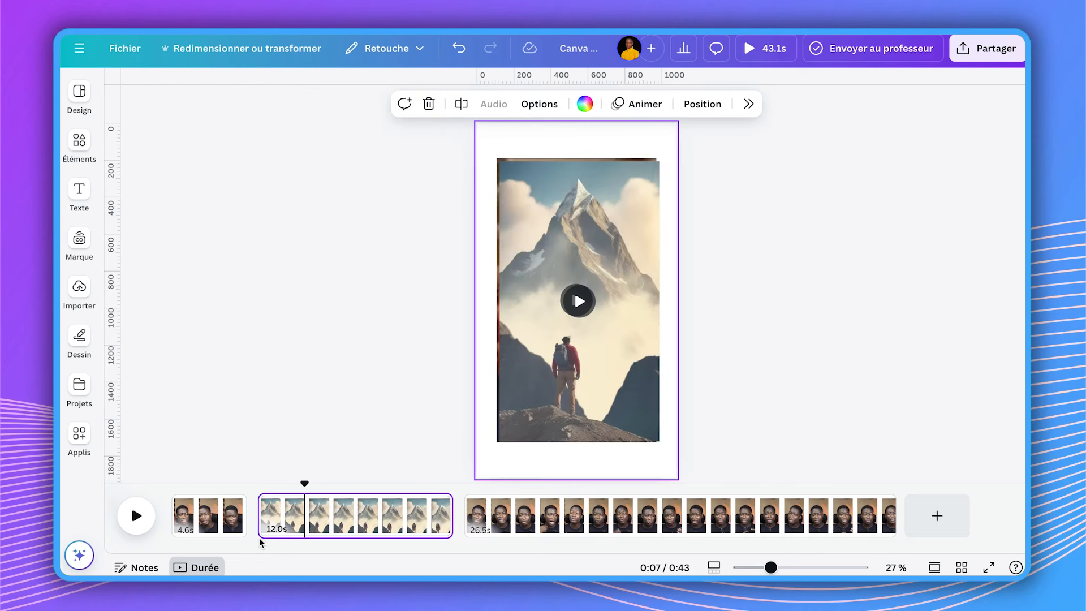
# - Move the mountain video toward the second page's lower-right corner to uncover part of the speaker's clip
pyautogui.click(546, 257)
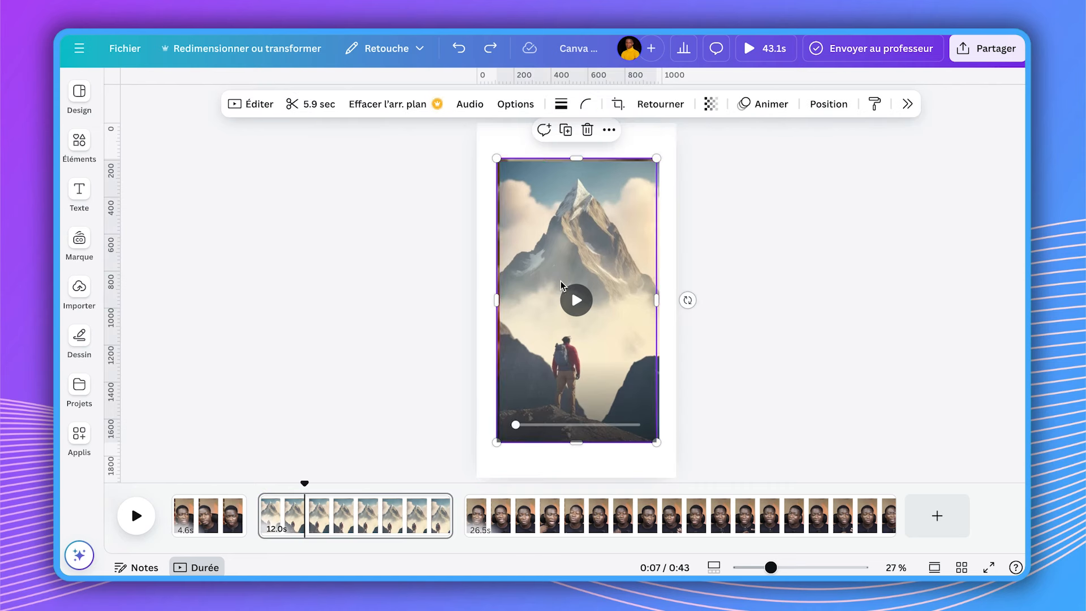
pyautogui.moveTo(575, 323); pyautogui.dragTo(618, 419)
pyautogui.click(565, 182)
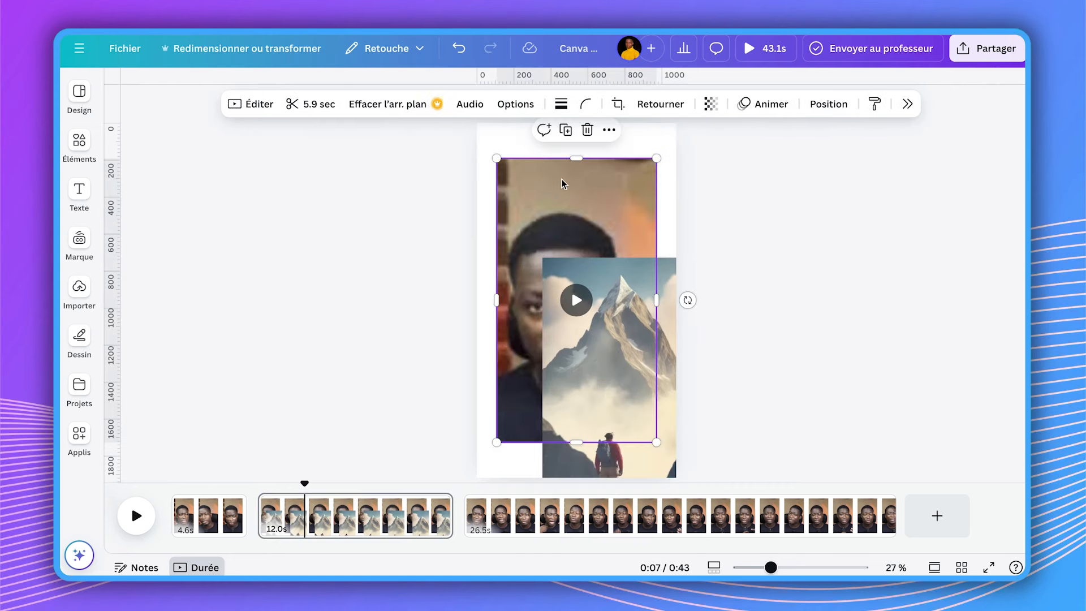
# - Move the mountain video back and enlarge it to fill the whole second page, and undo both changes
pyautogui.moveTo(609, 362); pyautogui.dragTo(544, 227)
pyautogui.moveTo(637, 405); pyautogui.dragTo(677, 485)
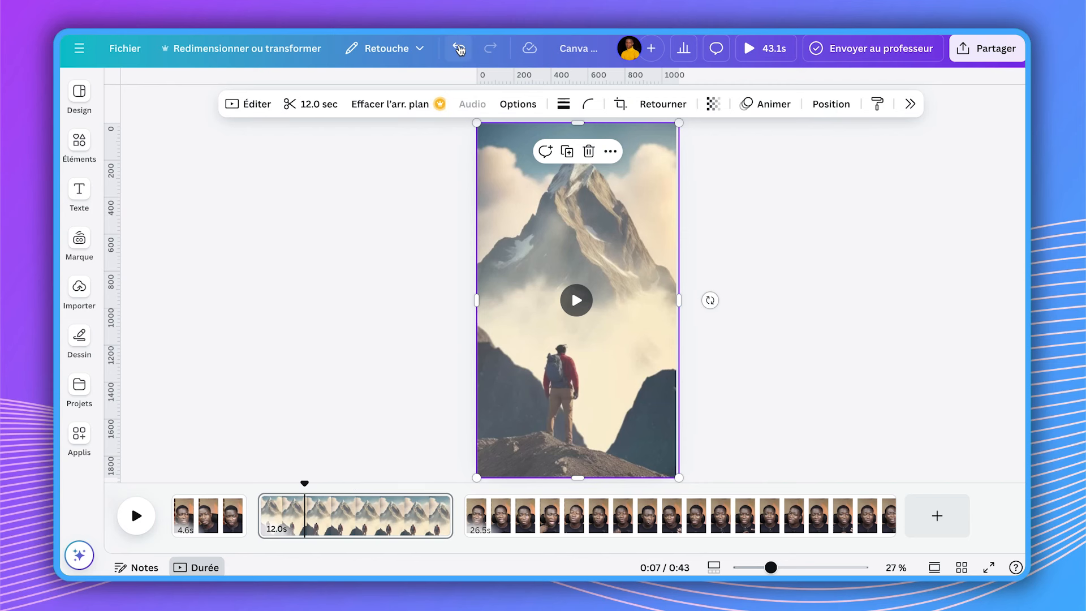
pyautogui.click(458, 49)
pyautogui.click(458, 49)
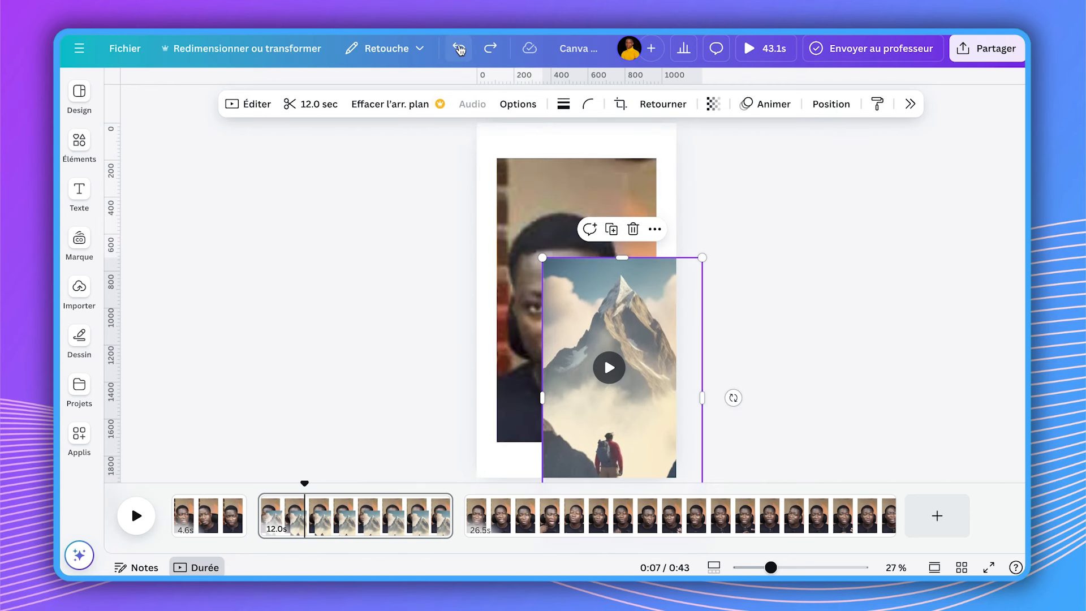
# - Undo the mountain video's insertion and the page splits so the speaker's video is a single page again
pyautogui.click(458, 48)
pyautogui.click(458, 49)
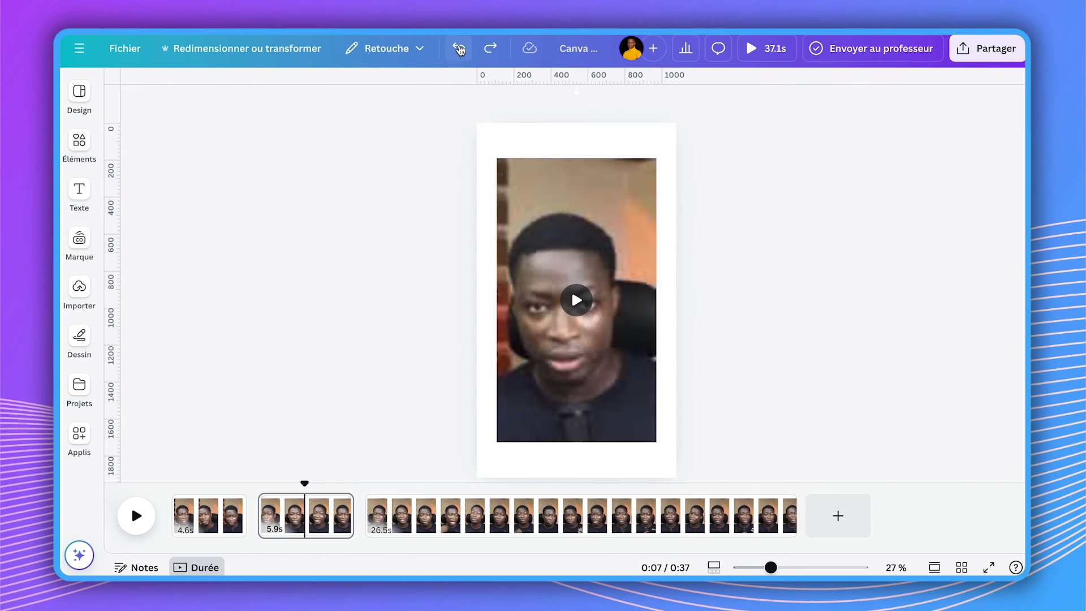
pyautogui.click(459, 49)
# - Extract the speaker video's audio into a separate track and view that track's synchronisation options
pyautogui.rightClick(534, 181)
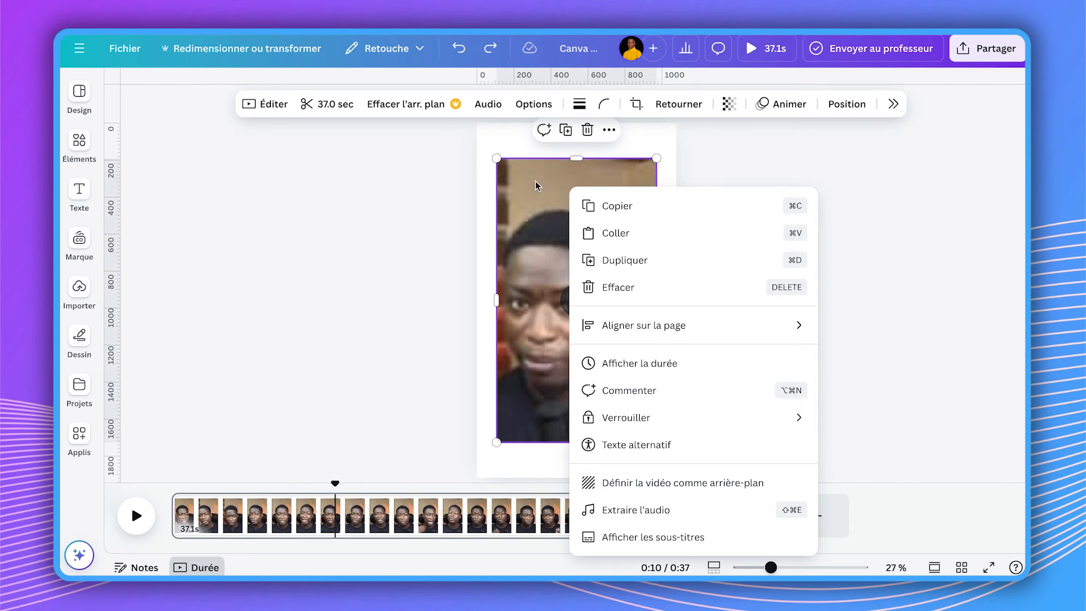
pyautogui.click(543, 402)
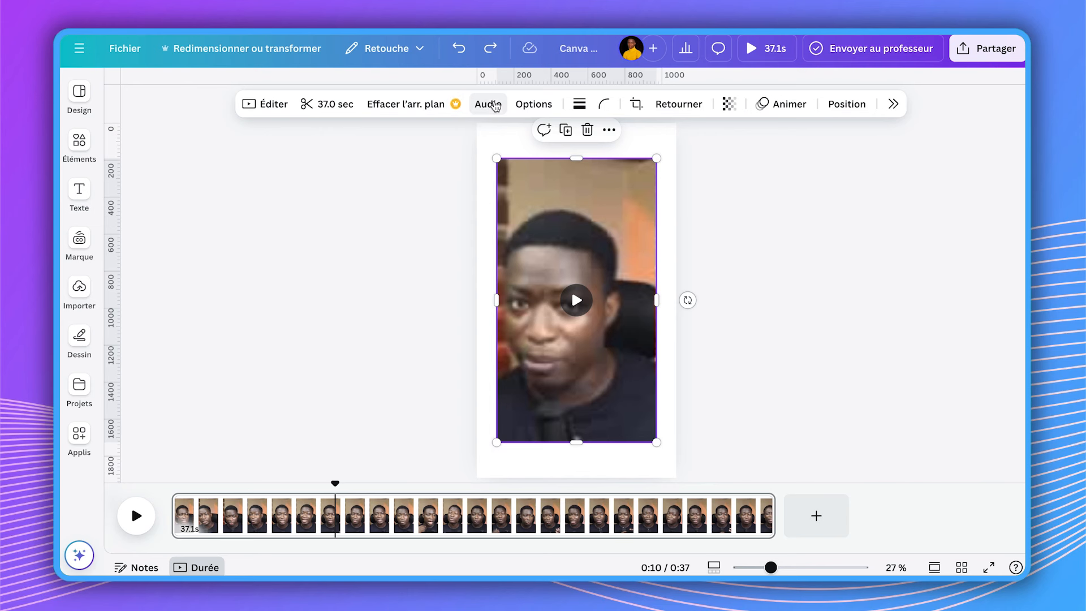
pyautogui.click(487, 104)
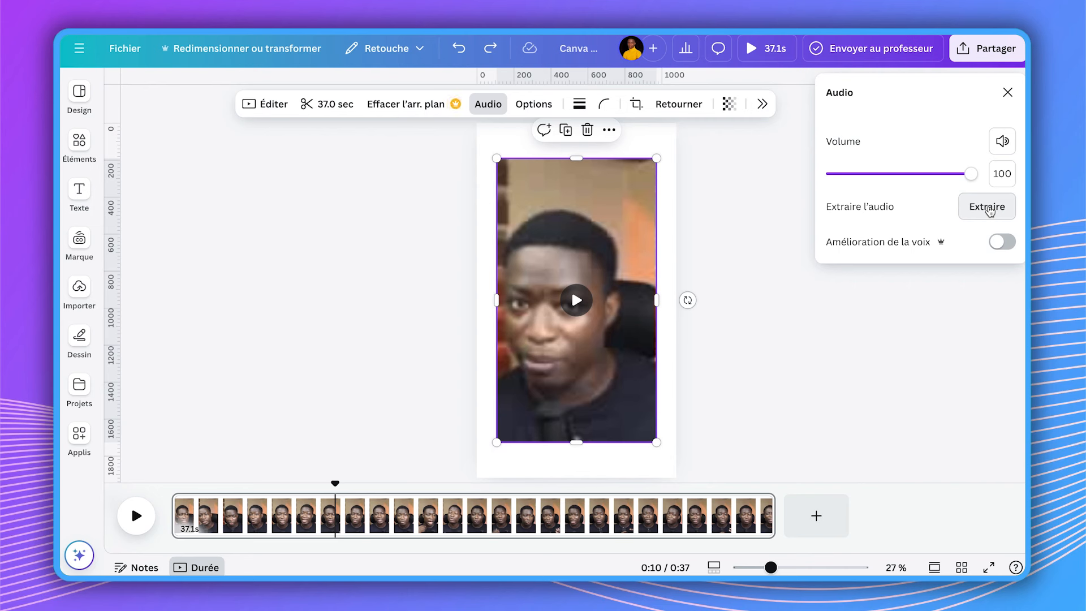
pyautogui.click(987, 208)
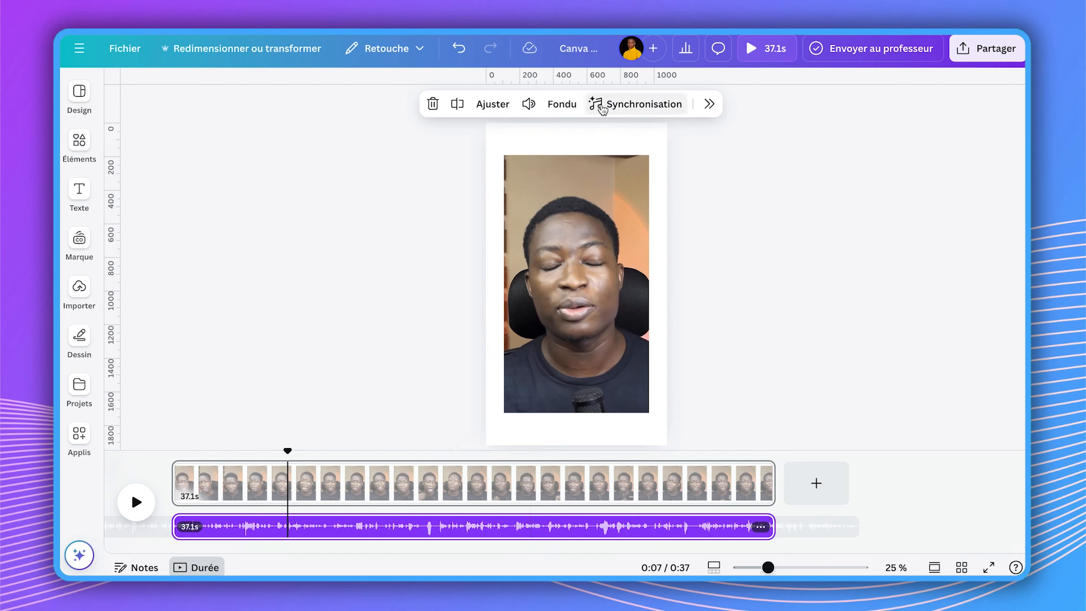
pyautogui.click(605, 105)
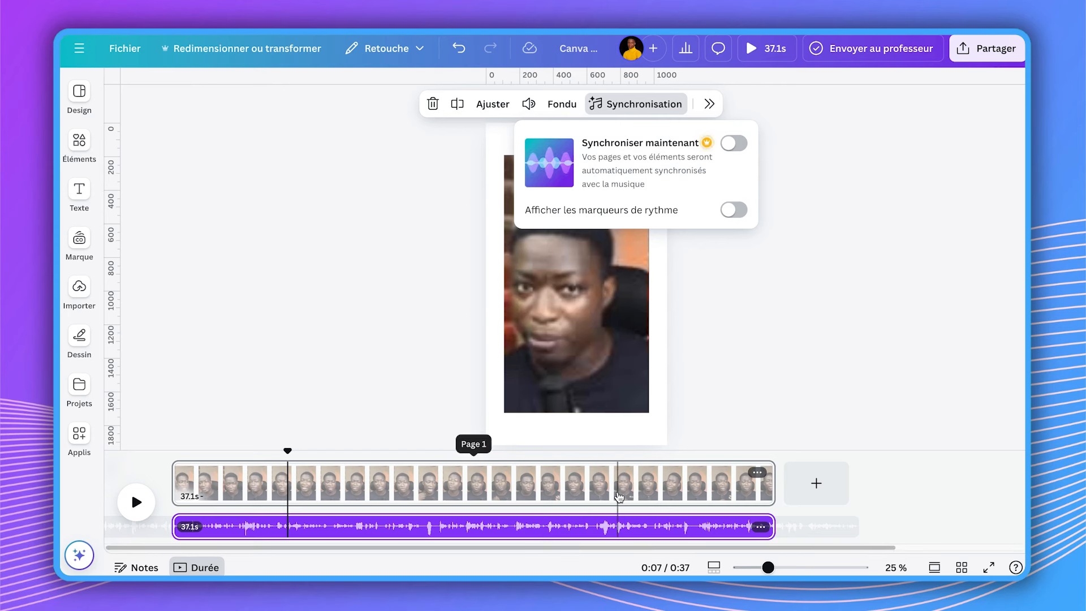
# - Split the page to leave an 11.9 s first page, and split the extracted audio track at the same cut
pyautogui.click(360, 485)
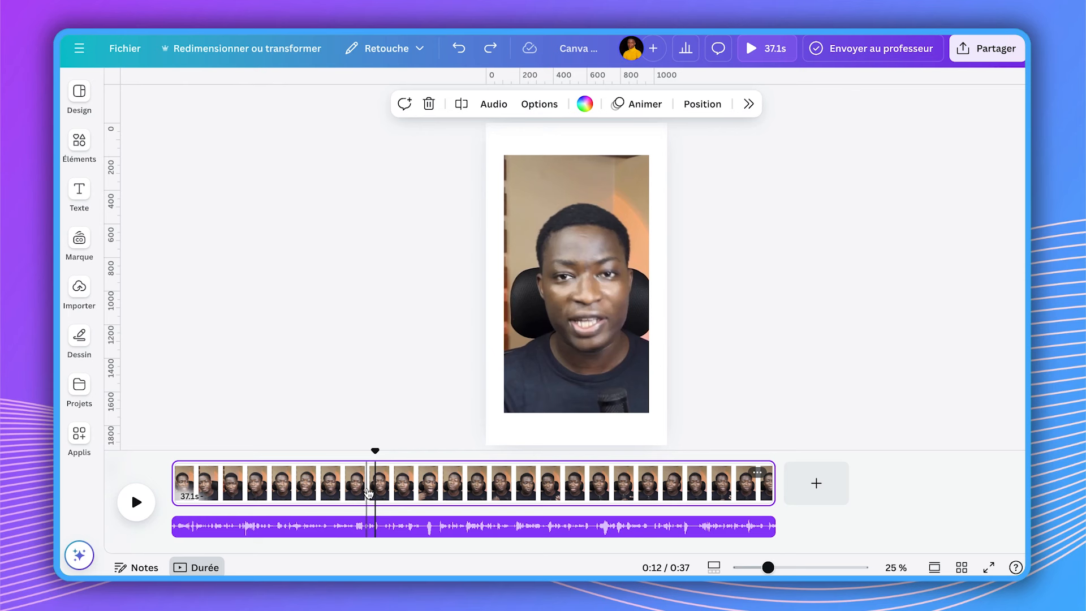
pyautogui.click(367, 491)
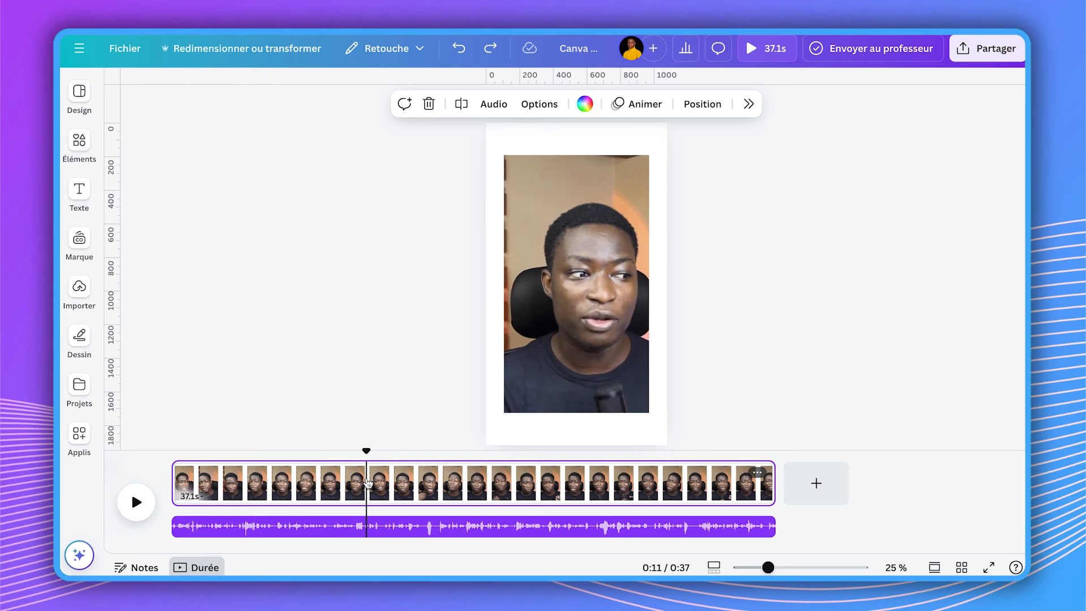
pyautogui.press('s')
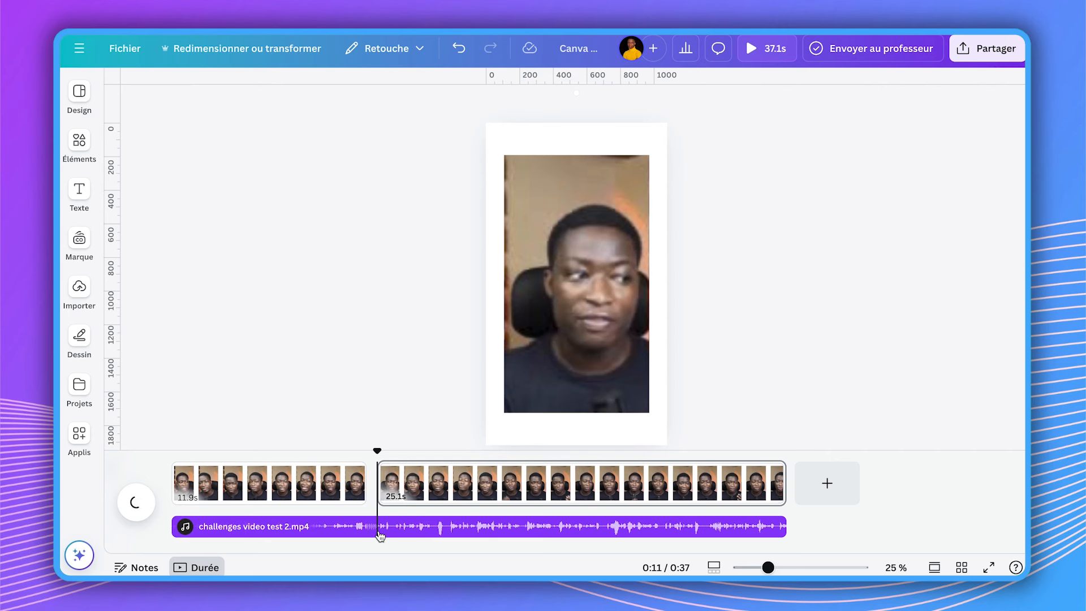
pyautogui.click(380, 536)
pyautogui.press('s')
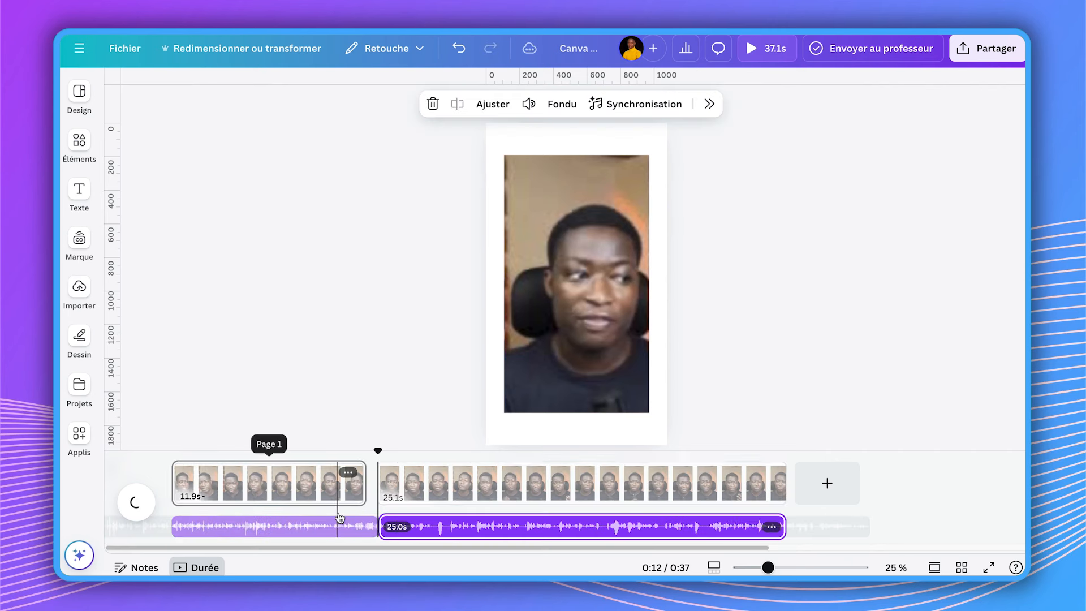
# - Split the second page and its audio to isolate a 3.8 s middle segment, and put the mountain video in place of its speaker footage
pyautogui.click(337, 491)
pyautogui.click(324, 493)
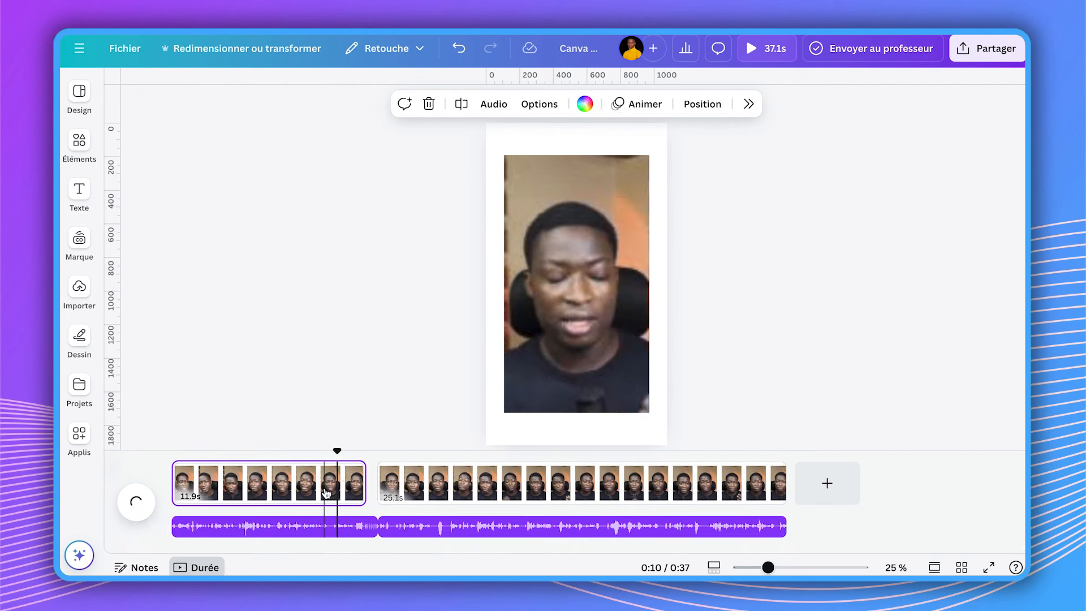
pyautogui.click(362, 531)
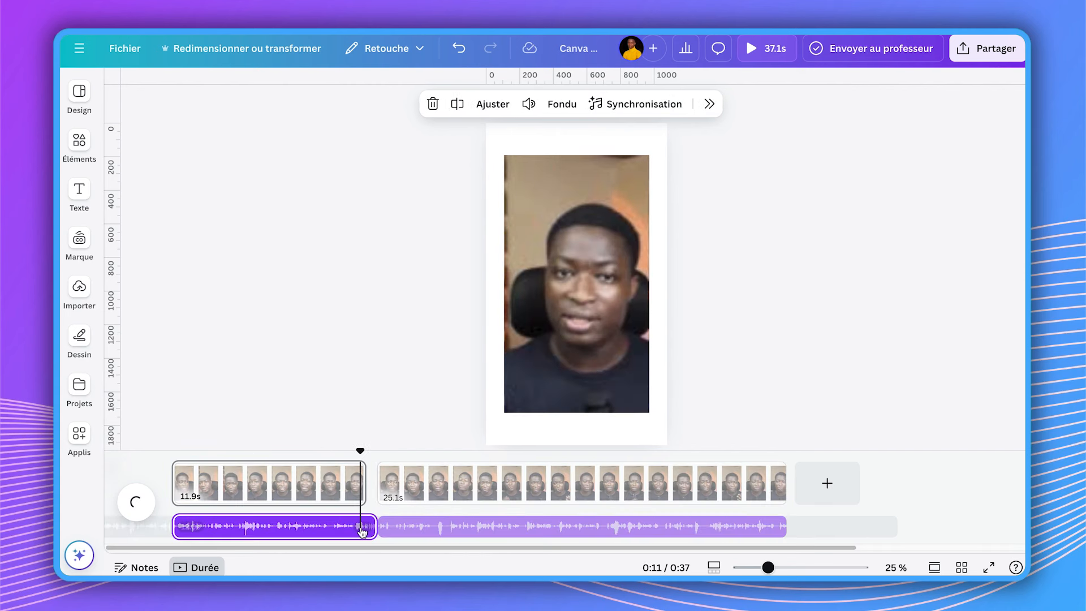
pyautogui.click(444, 487)
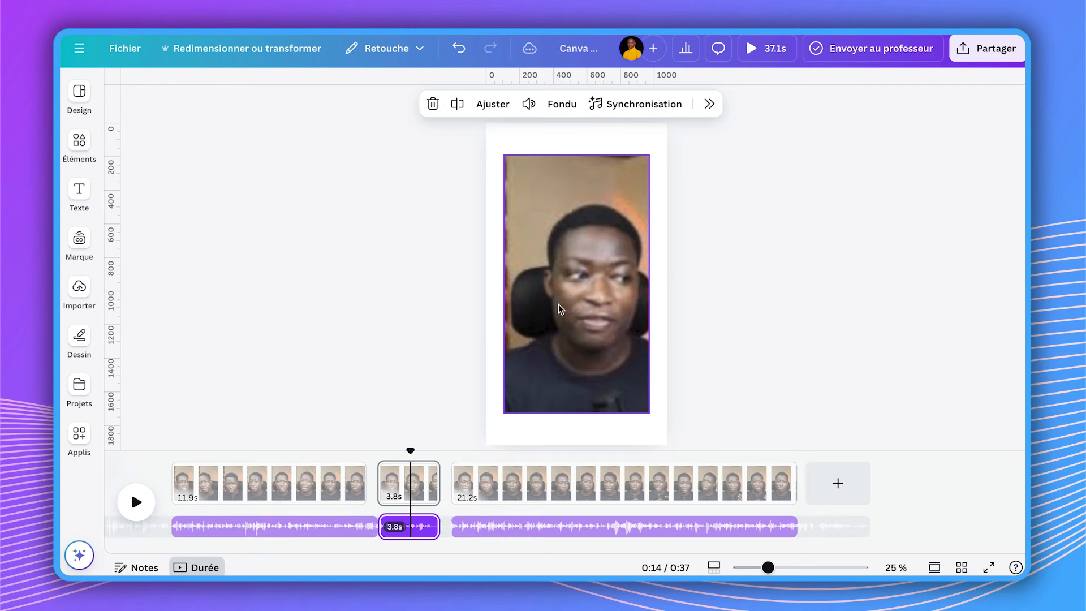
pyautogui.click(546, 301)
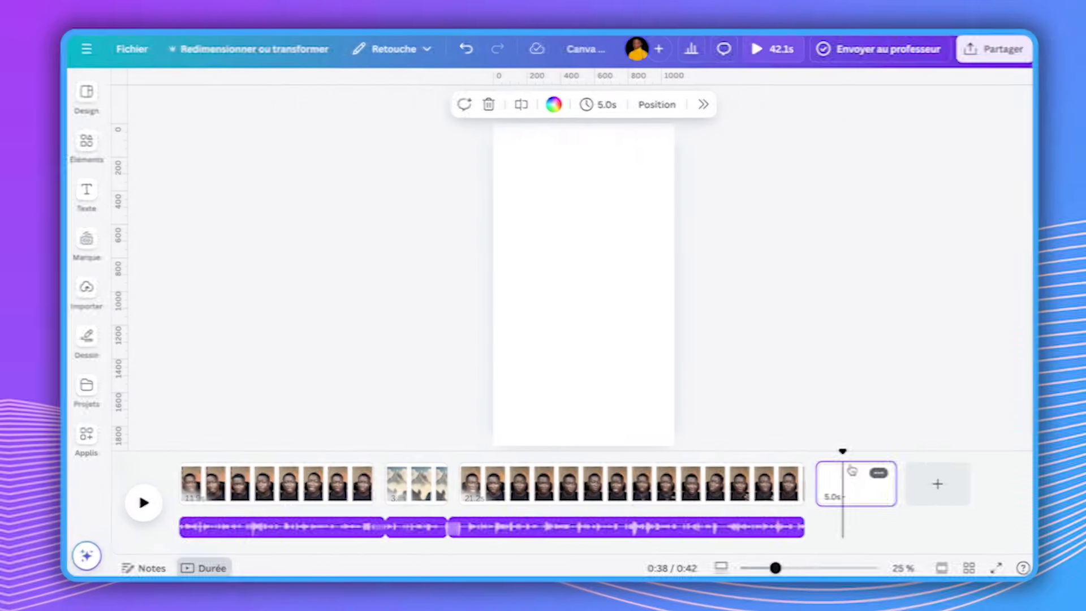
# - Browse the text styles and insert the "Happy birthday!" font combination on the blank 5.0 s page at the end
pyautogui.click(806, 231)
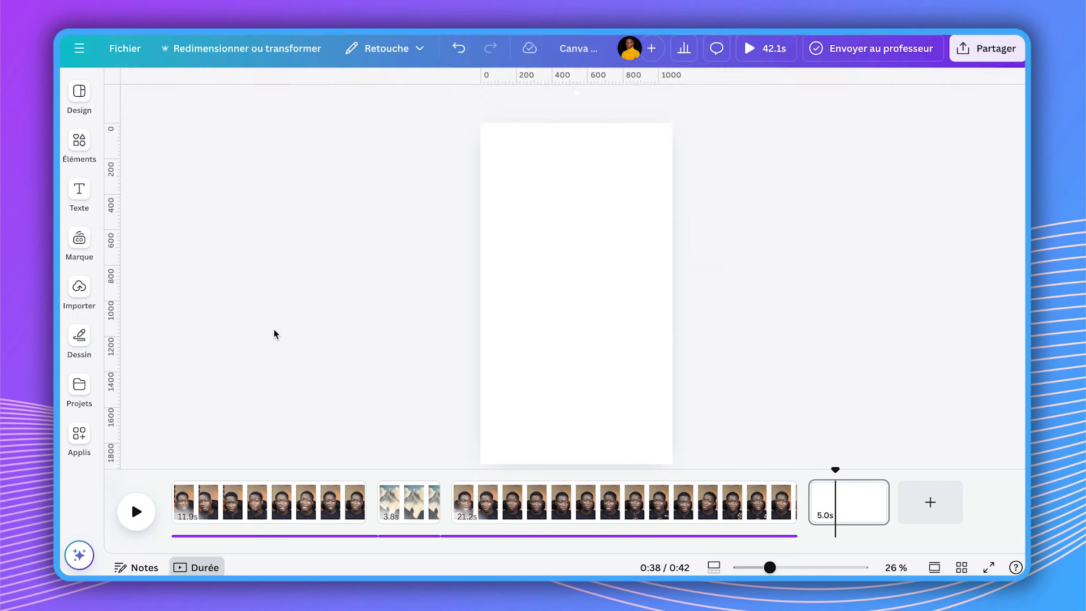
pyautogui.click(84, 195)
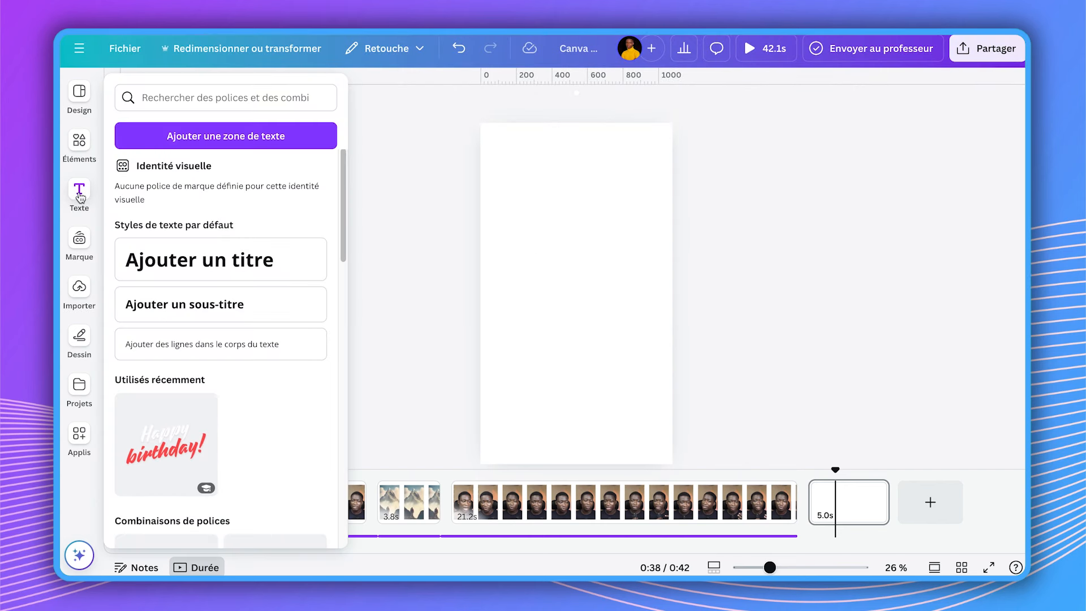
pyautogui.scroll(-2, 273, 321)
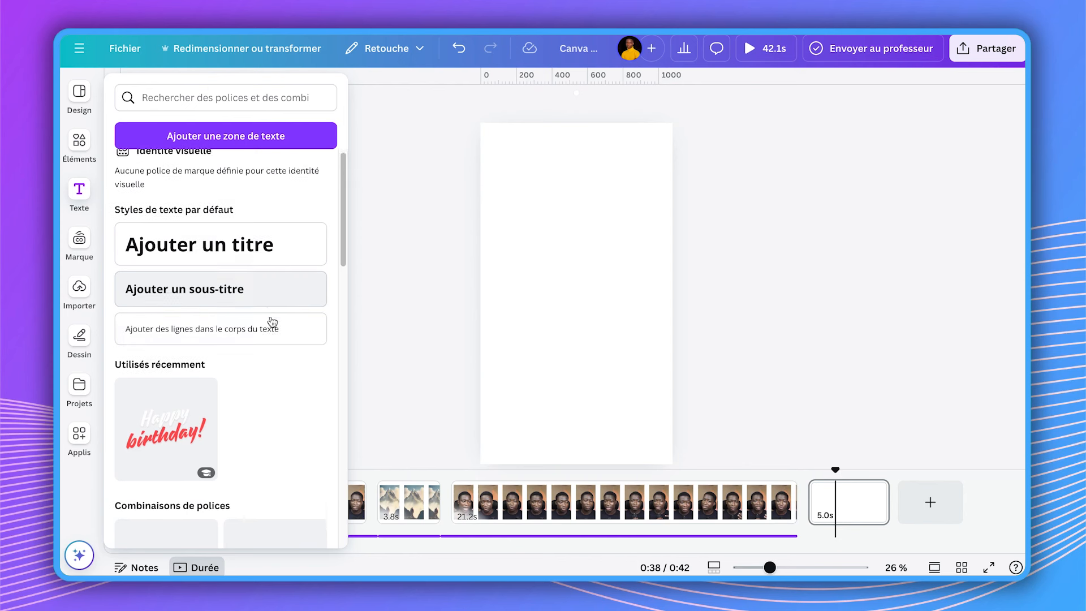
pyautogui.scroll(-4, 277, 334)
pyautogui.scroll(-1, 282, 332)
pyautogui.scroll(1, 300, 335)
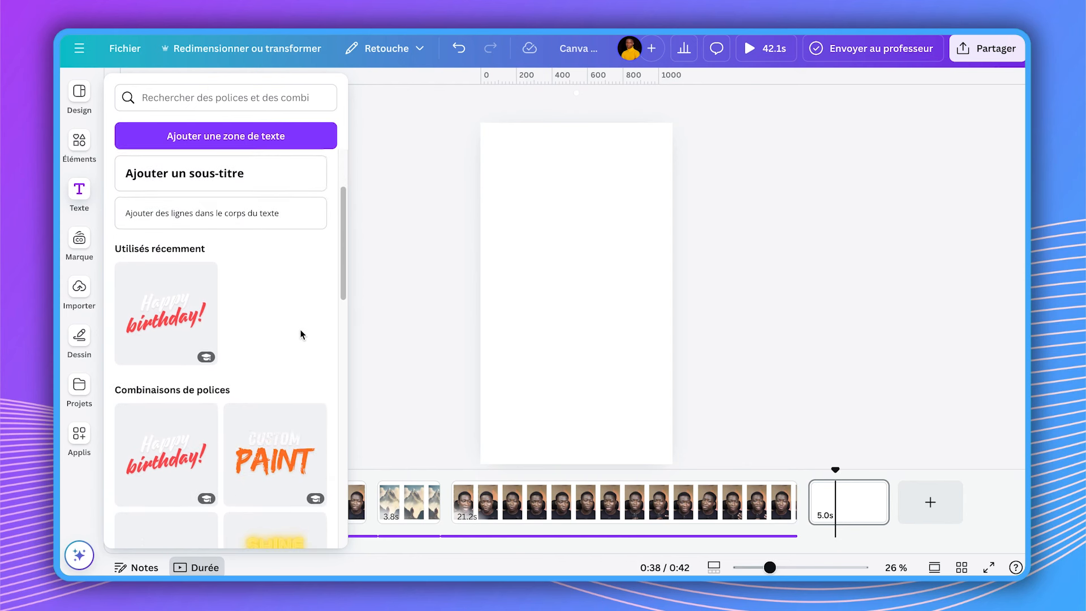
pyautogui.scroll(-10, 298, 327)
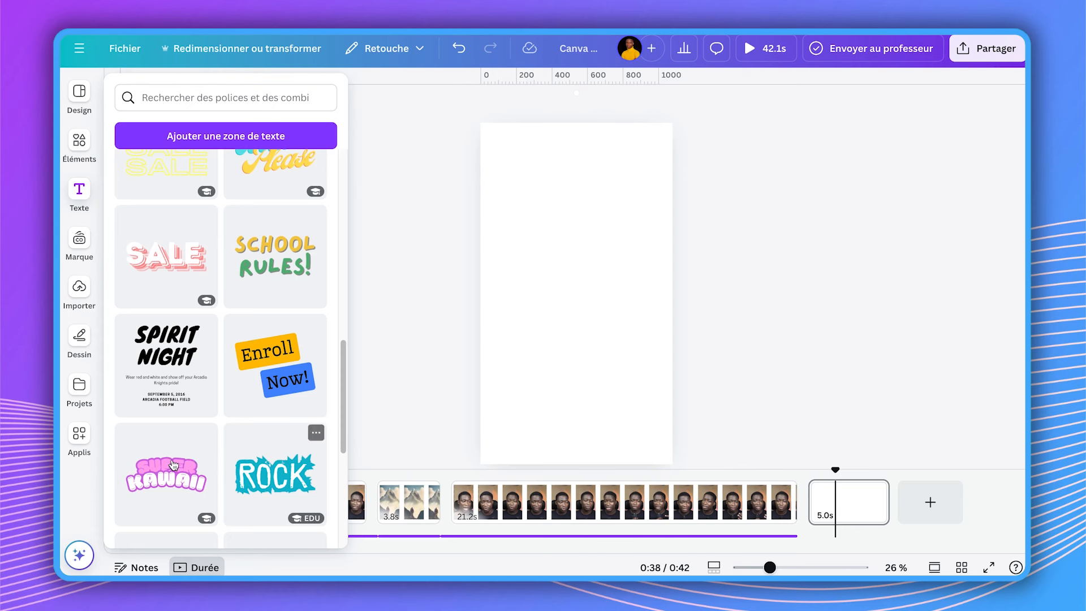
pyautogui.scroll(15, 232, 407)
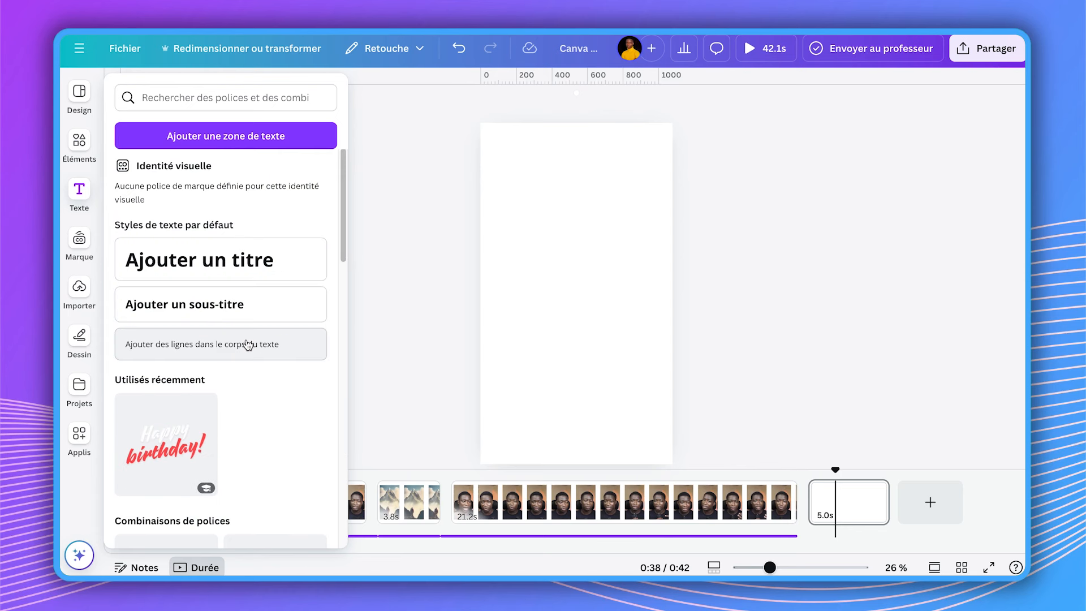
pyautogui.scroll(-5, 247, 344)
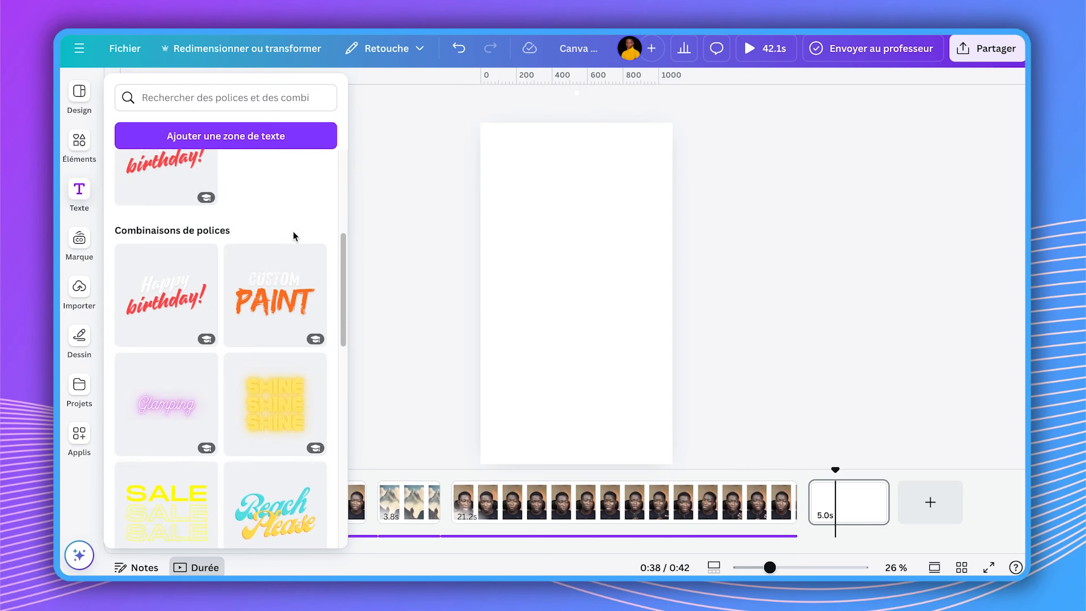
pyautogui.click(166, 295)
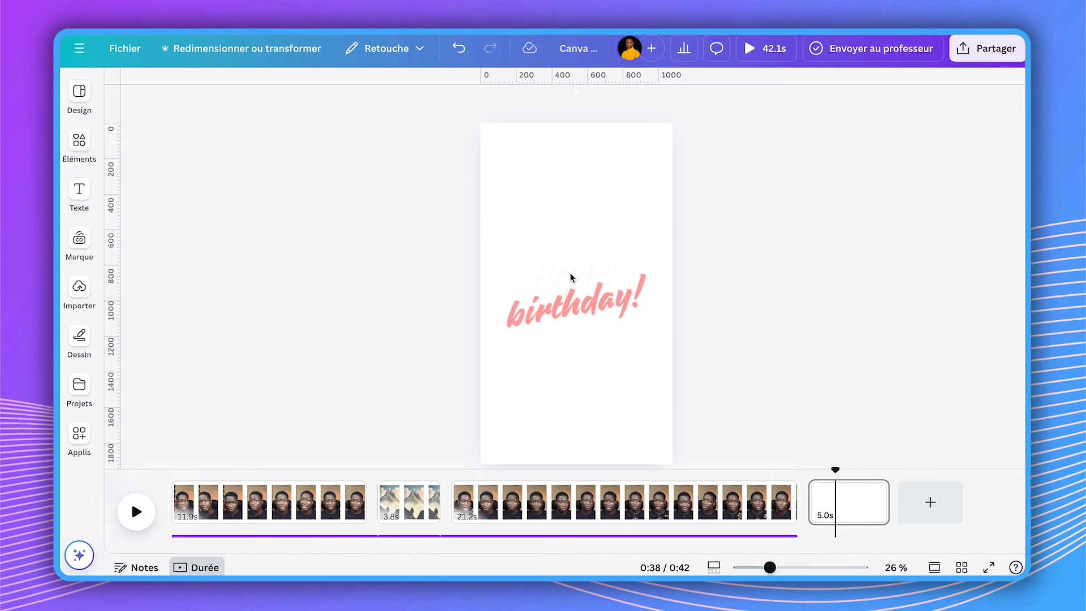
# - Ungroup the "Happy birthday!" combination into separate text lines
pyautogui.click(571, 278)
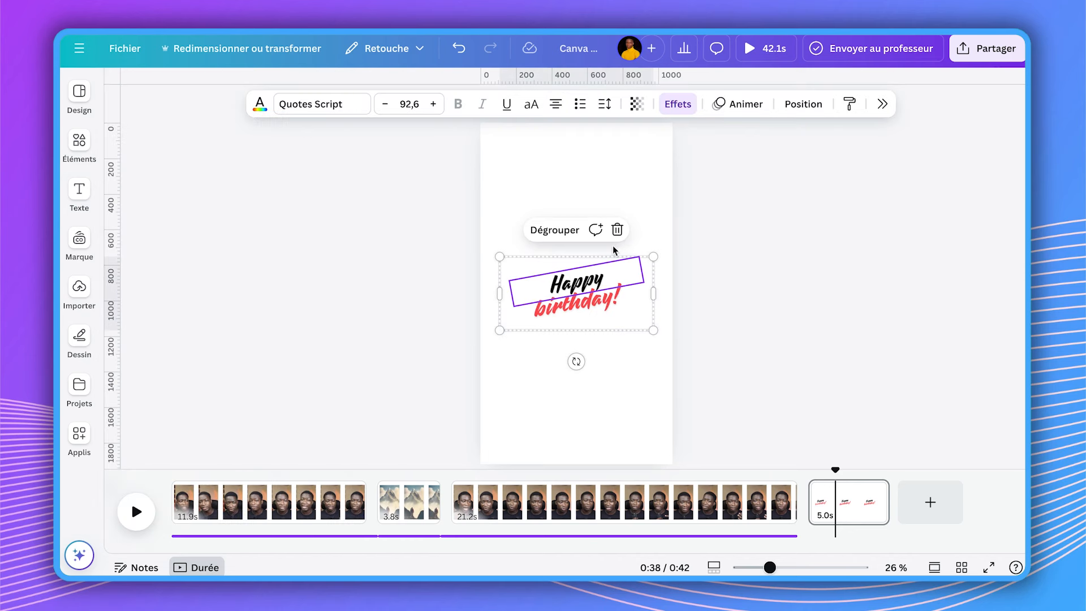
pyautogui.click(562, 232)
pyautogui.click(722, 226)
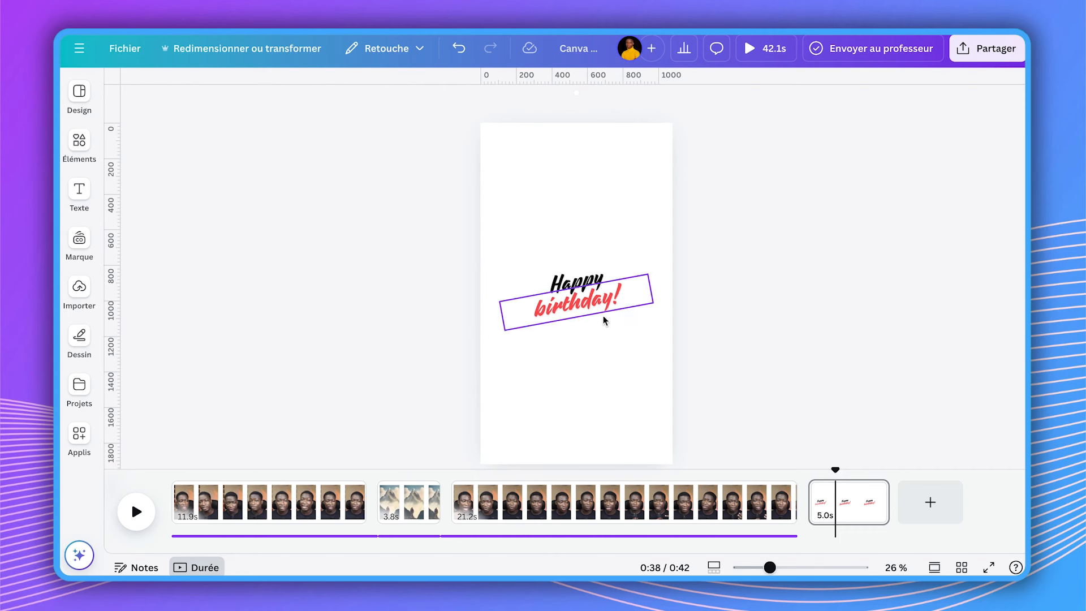
# - Duplicate the "Happy" line, place the copy below "birthday!" and replace its text with the person's first name
pyautogui.click(593, 288)
pyautogui.click(578, 281)
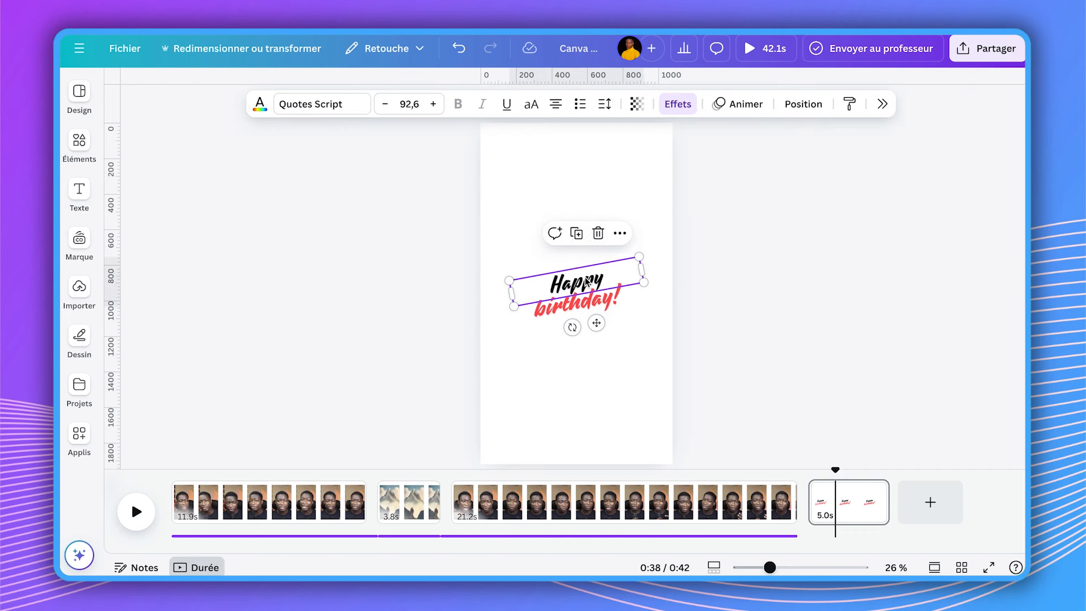
pyautogui.click(565, 231)
pyautogui.moveTo(585, 278); pyautogui.dragTo(586, 323)
pyautogui.doubleClick(592, 330)
pyautogui.write('Murielle')
pyautogui.click(707, 261)
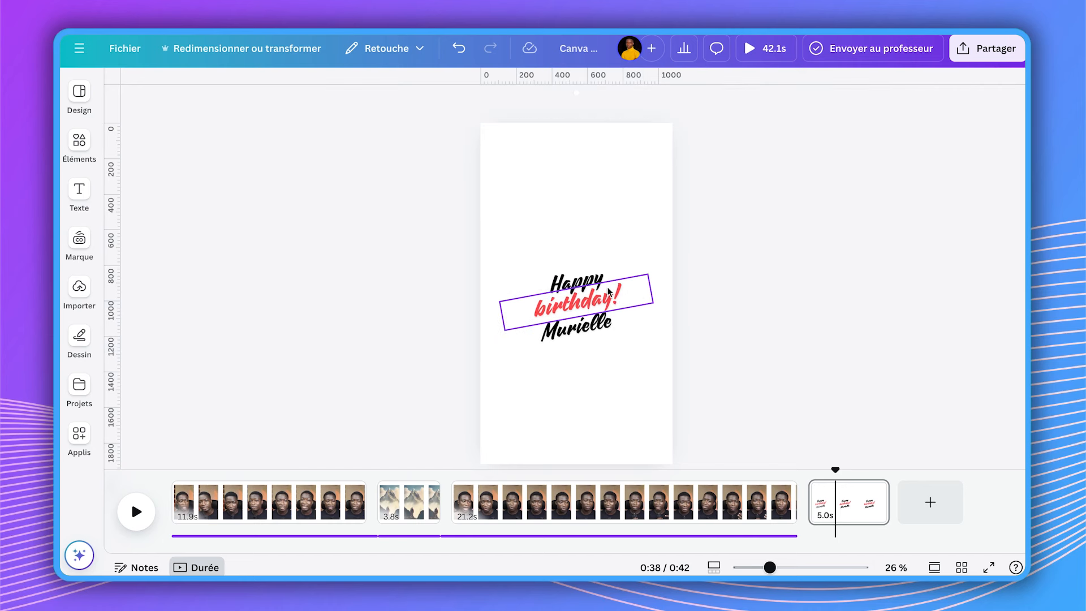
# - Move the three birthday text lines up the page together and apply the Flou animation to them
pyautogui.moveTo(693, 274); pyautogui.dragTo(501, 365)
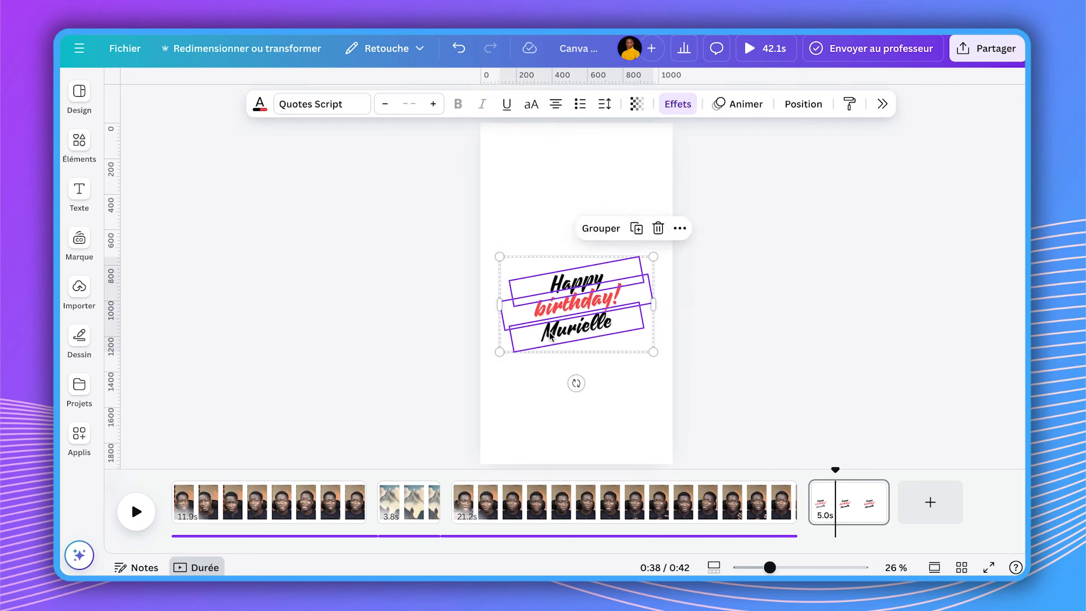
pyautogui.moveTo(550, 334); pyautogui.dragTo(554, 304)
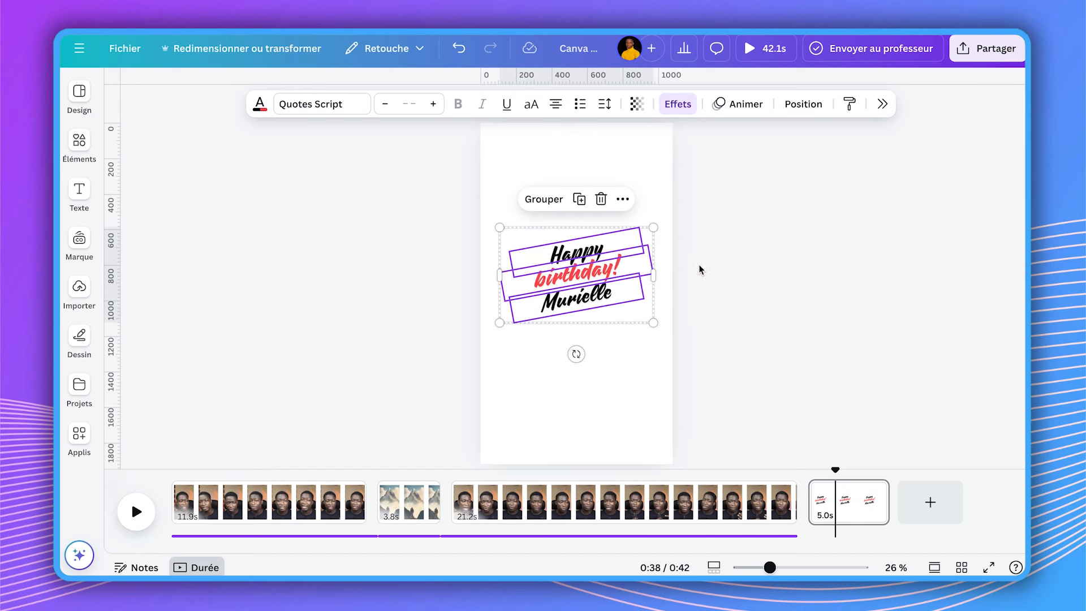
pyautogui.click(735, 105)
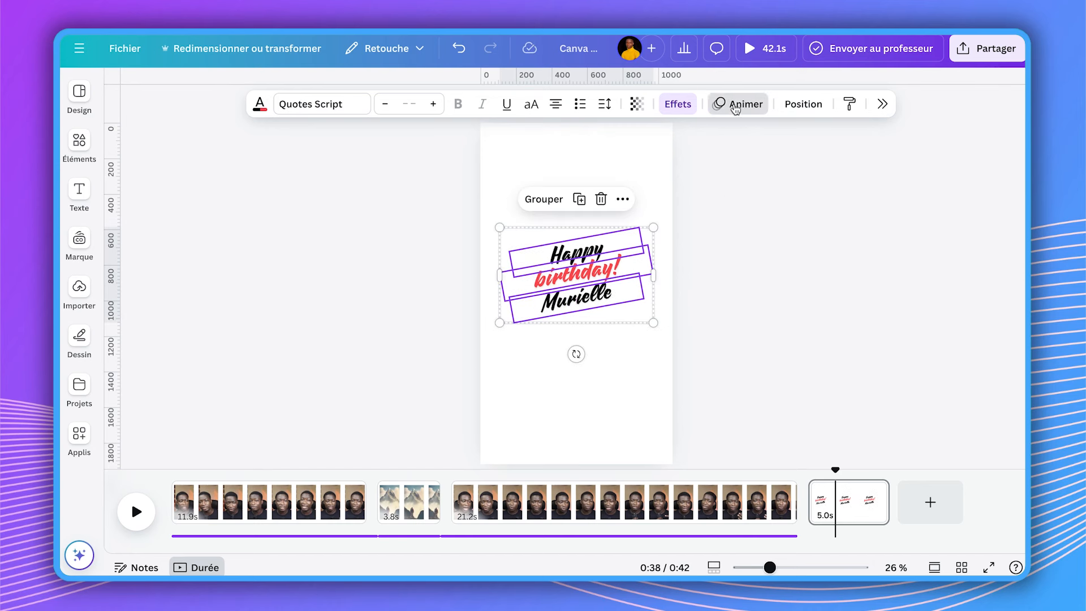
pyautogui.scroll(-5, 1016, 388)
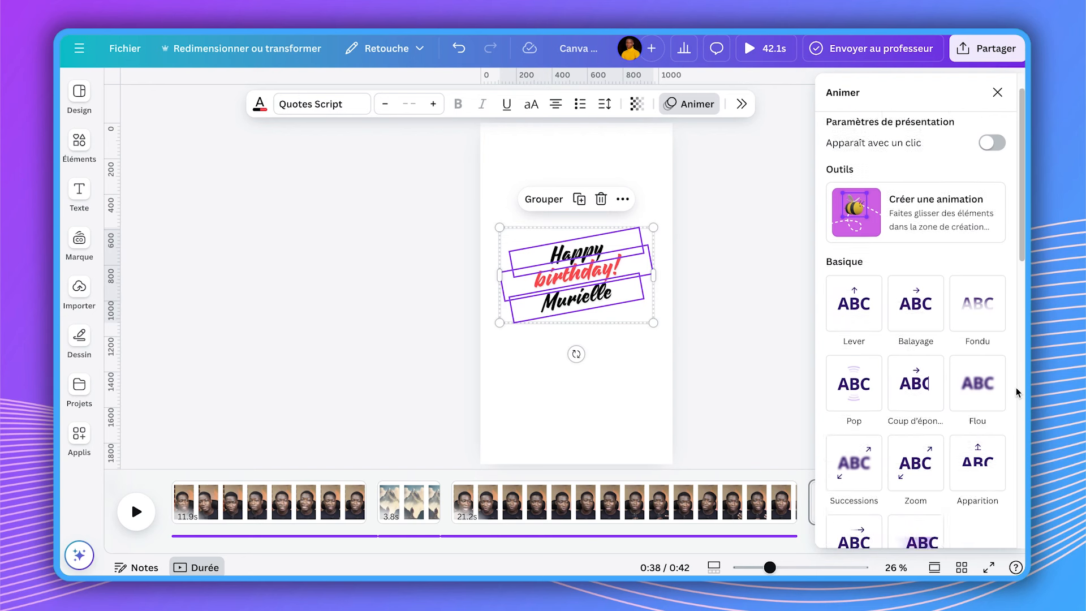
pyautogui.scroll(1, 1019, 379)
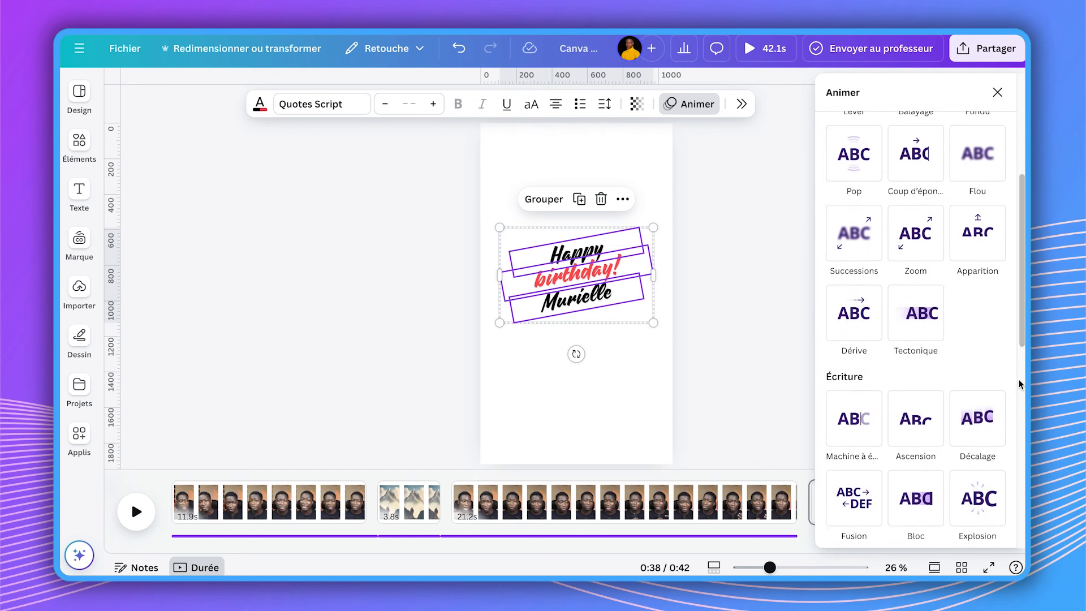
pyautogui.scroll(1, 1016, 385)
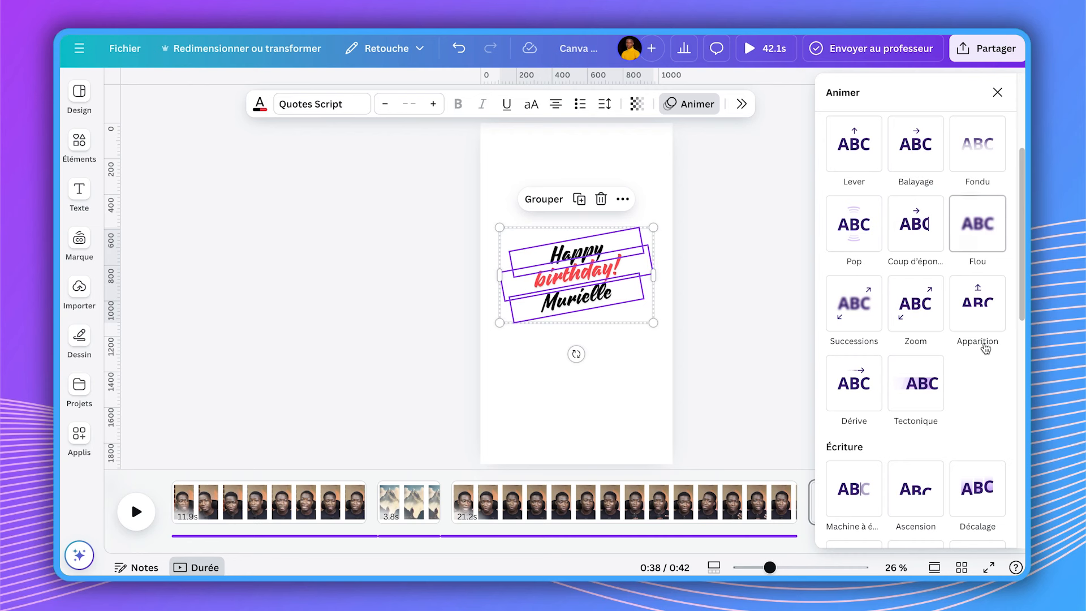
pyautogui.scroll(1, 1002, 382)
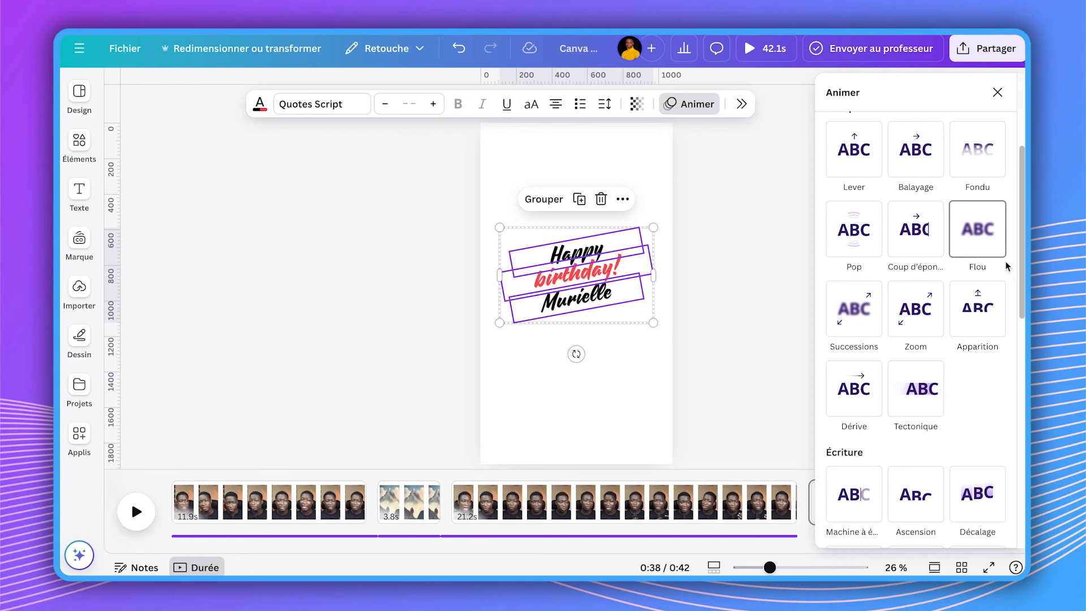
pyautogui.click(986, 238)
pyautogui.click(986, 235)
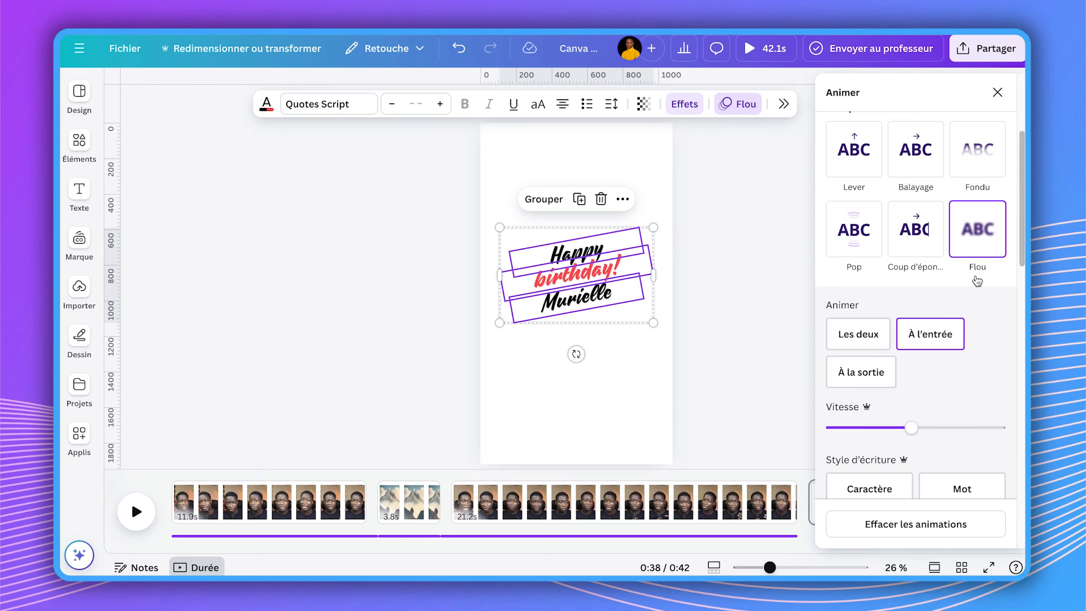
pyautogui.scroll(-1, 983, 346)
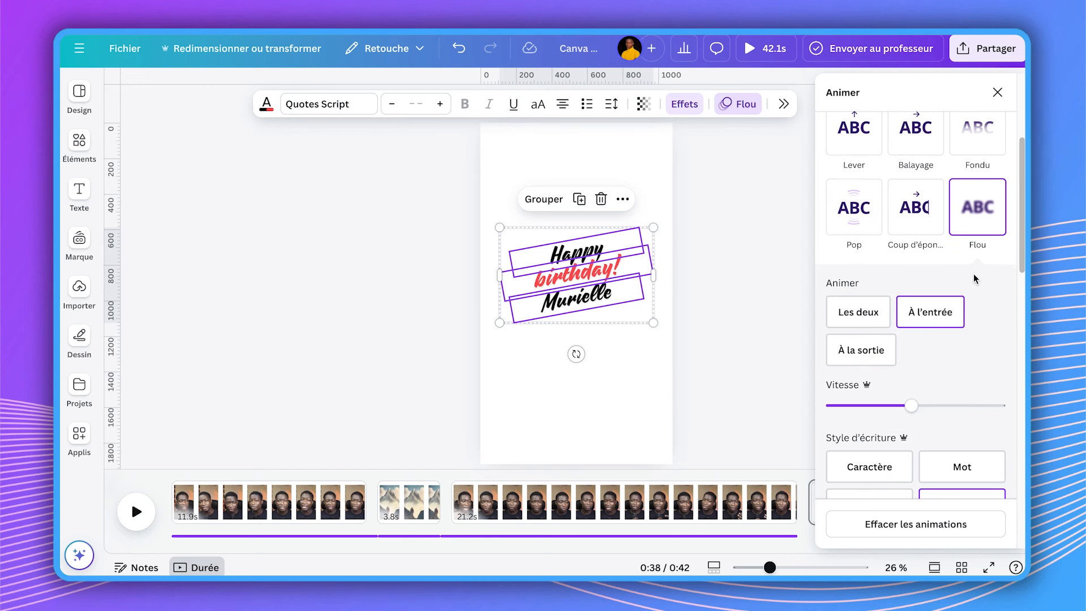
# - Apply the Successions animation on entry to the three birthday text lines in place of Flou
pyautogui.click(921, 317)
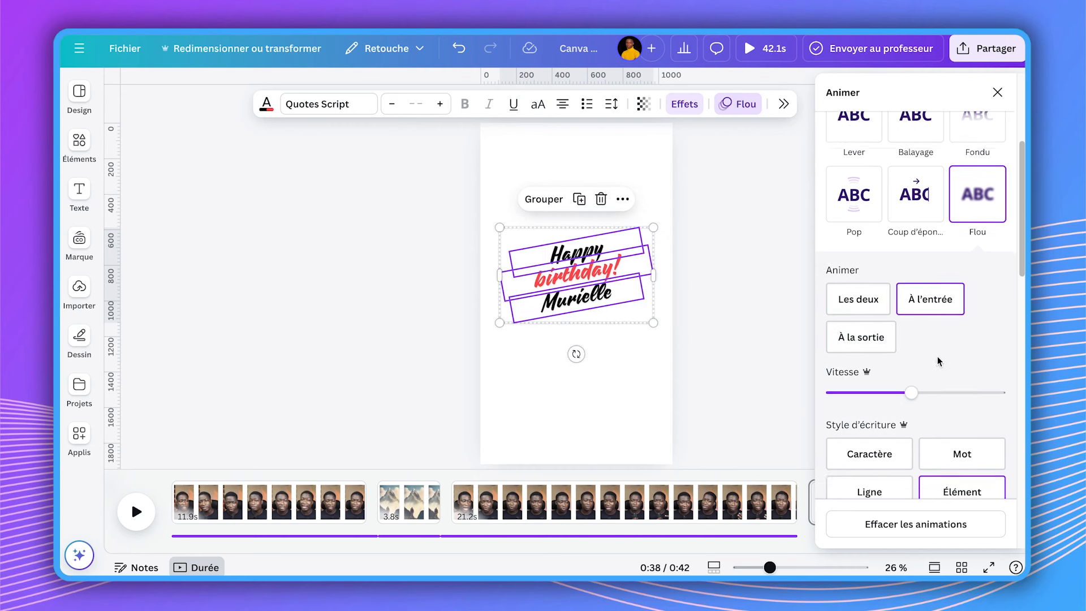
pyautogui.scroll(-1, 938, 359)
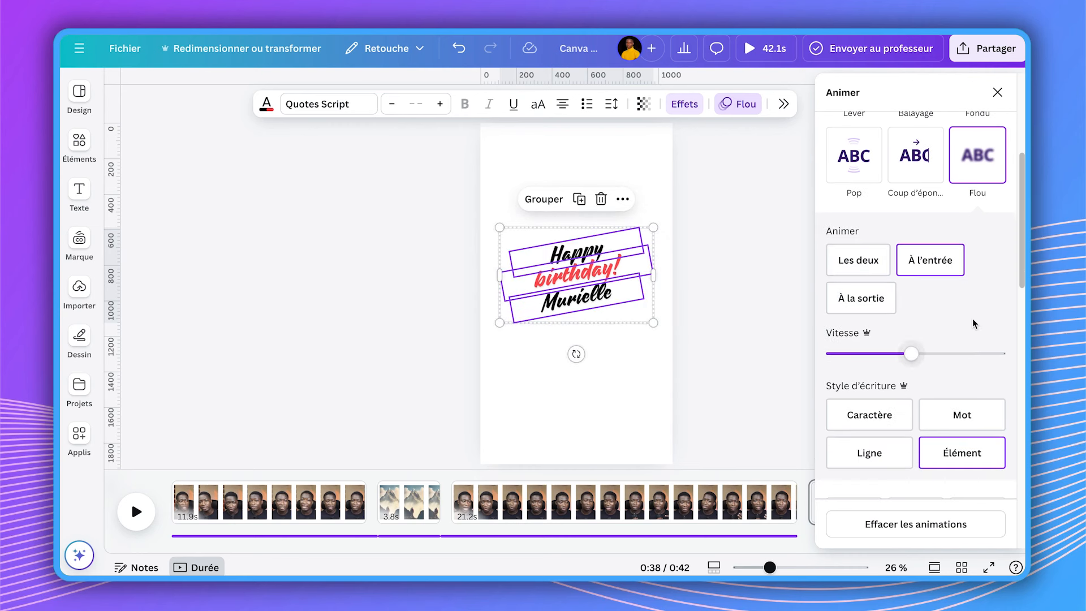
pyautogui.scroll(-2, 972, 318)
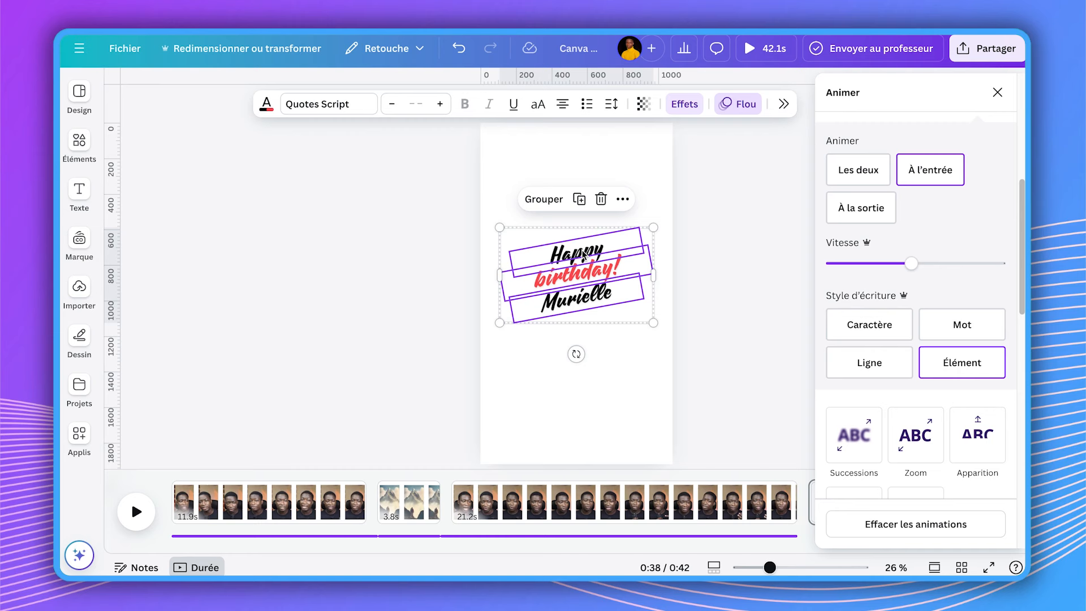
pyautogui.scroll(4, 978, 289)
pyautogui.scroll(-10, 978, 289)
pyautogui.scroll(5, 995, 302)
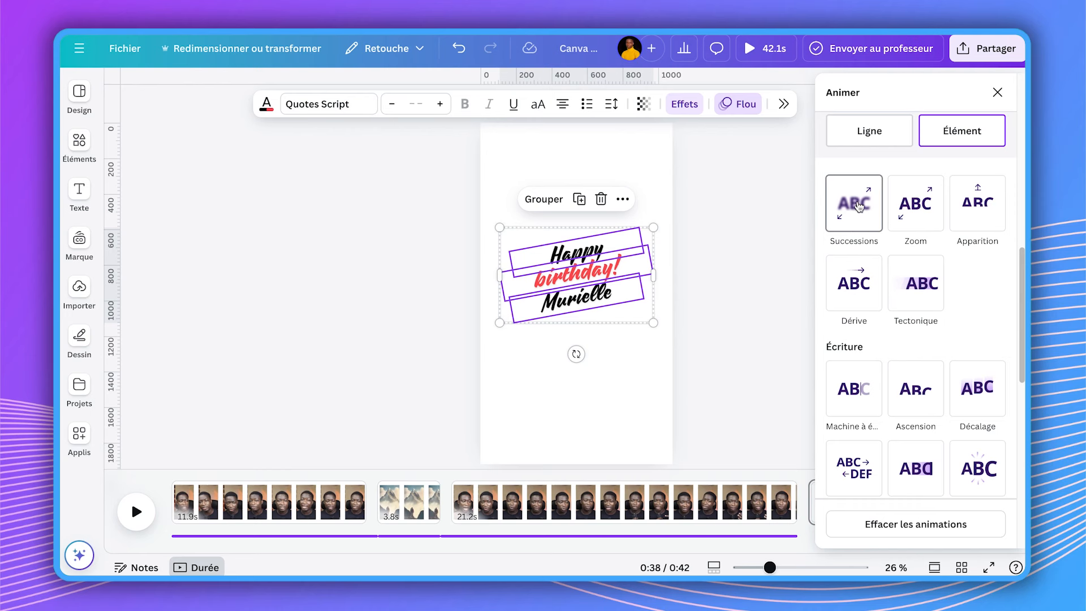
pyautogui.click(858, 210)
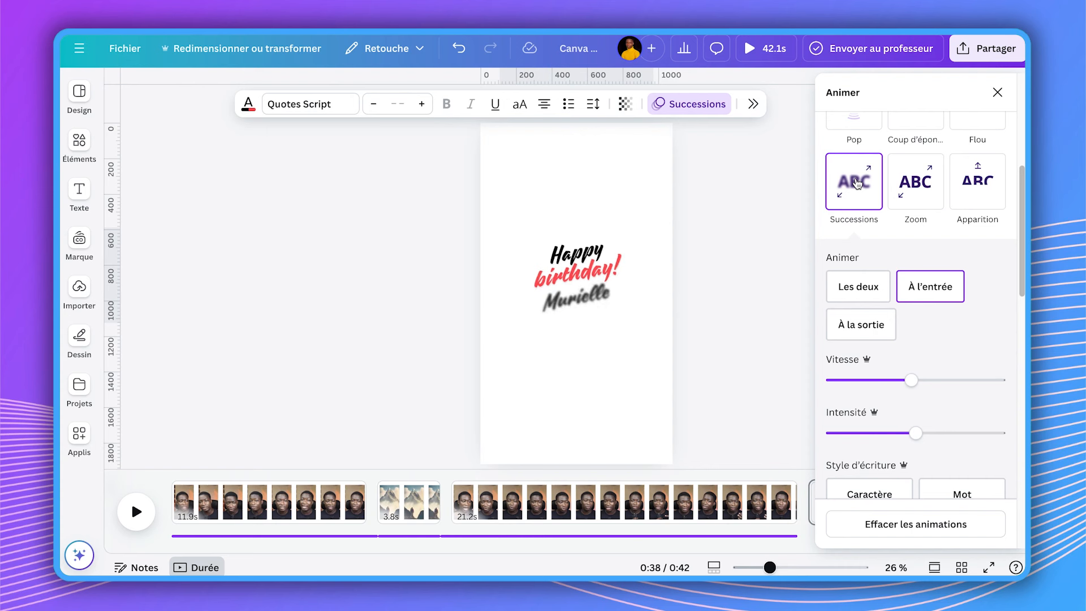
pyautogui.scroll(1, 857, 182)
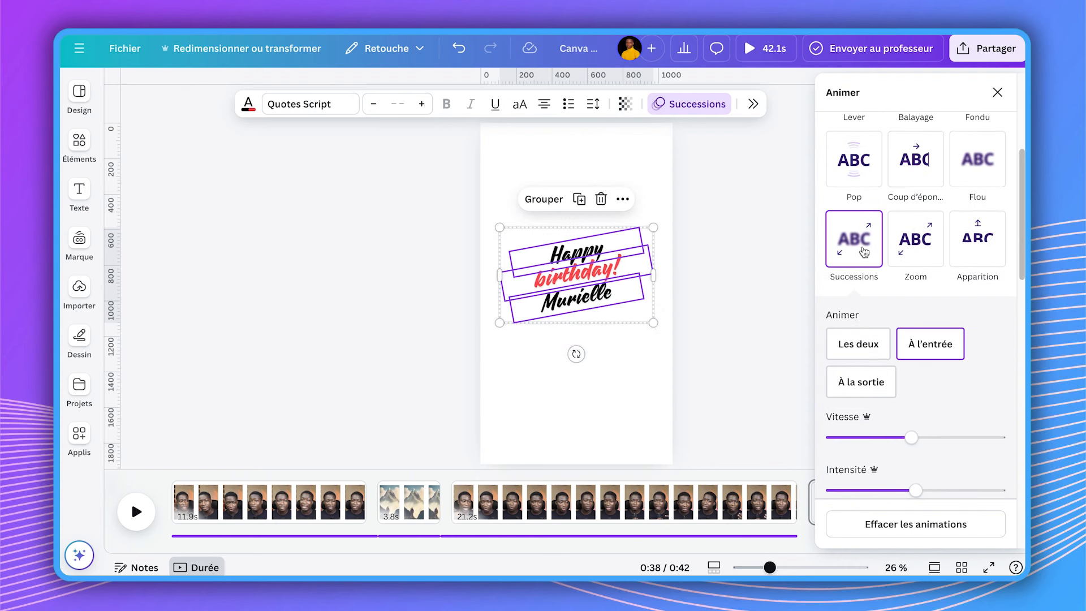
pyautogui.scroll(2, 1016, 253)
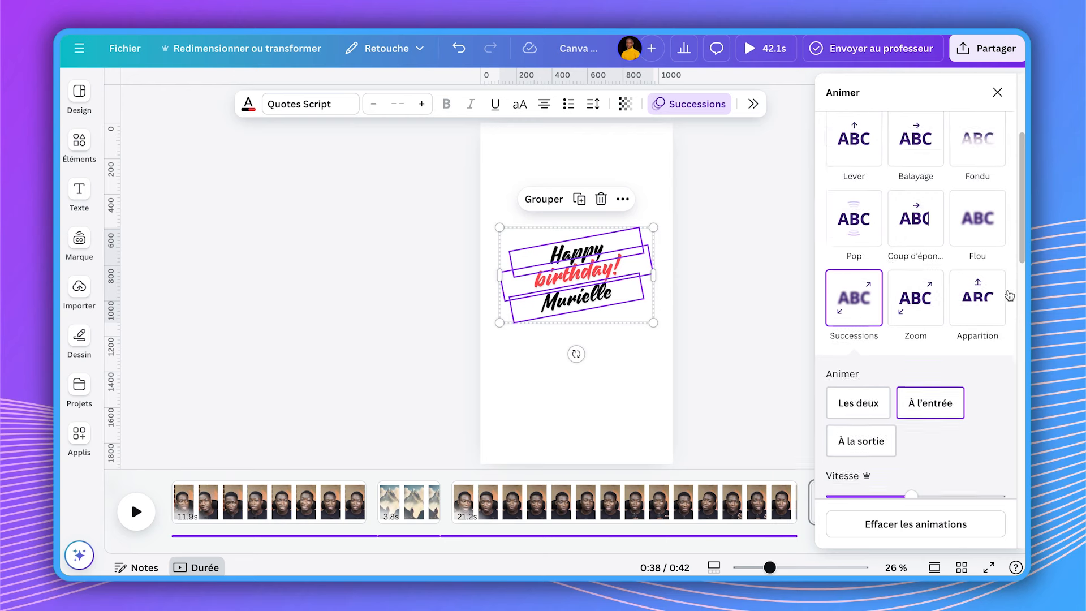
pyautogui.scroll(1, 1009, 239)
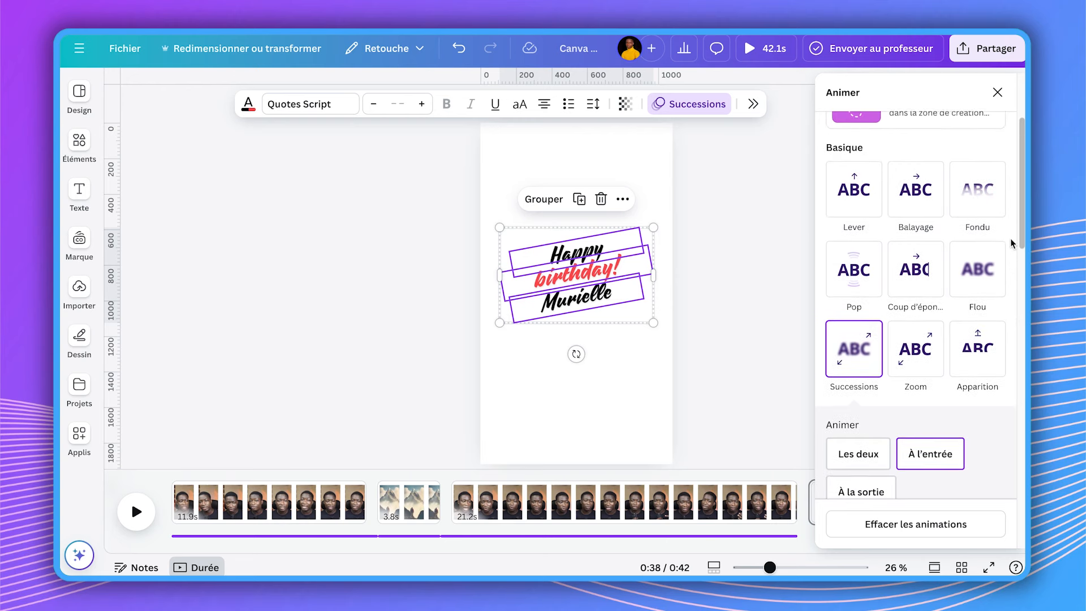
pyautogui.scroll(-2, 1010, 239)
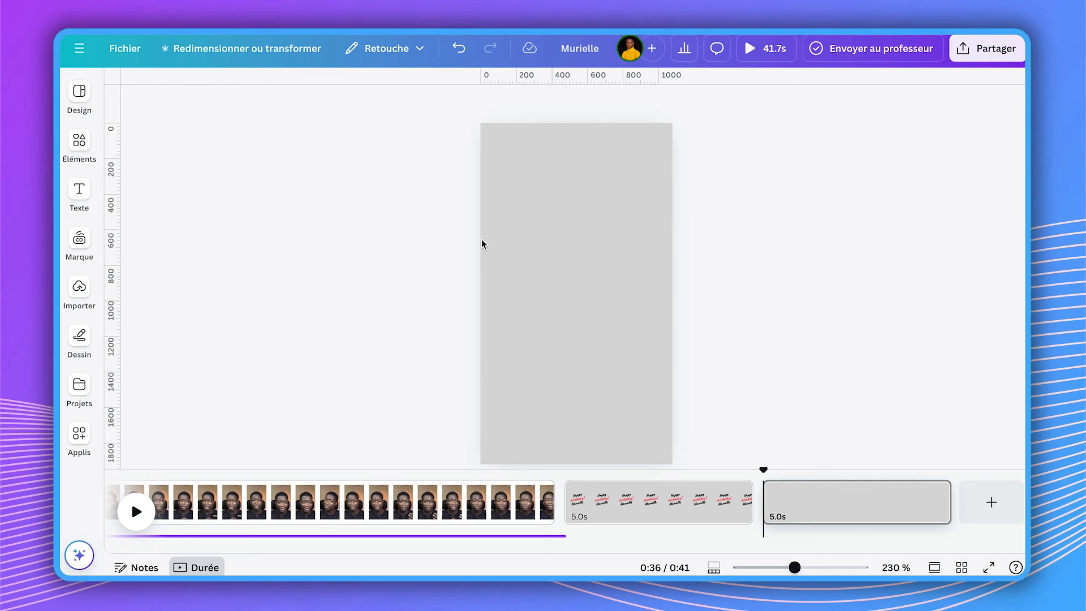
# - Search the Canva apps for "Mockups" and open the Mockups app
pyautogui.click(65, 254)
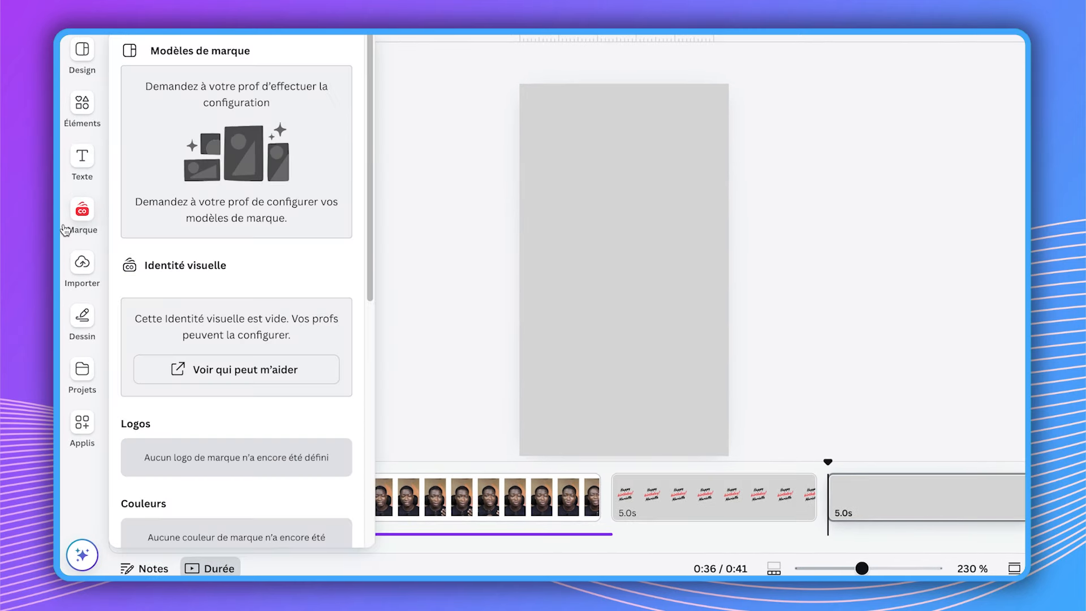
pyautogui.click(82, 261)
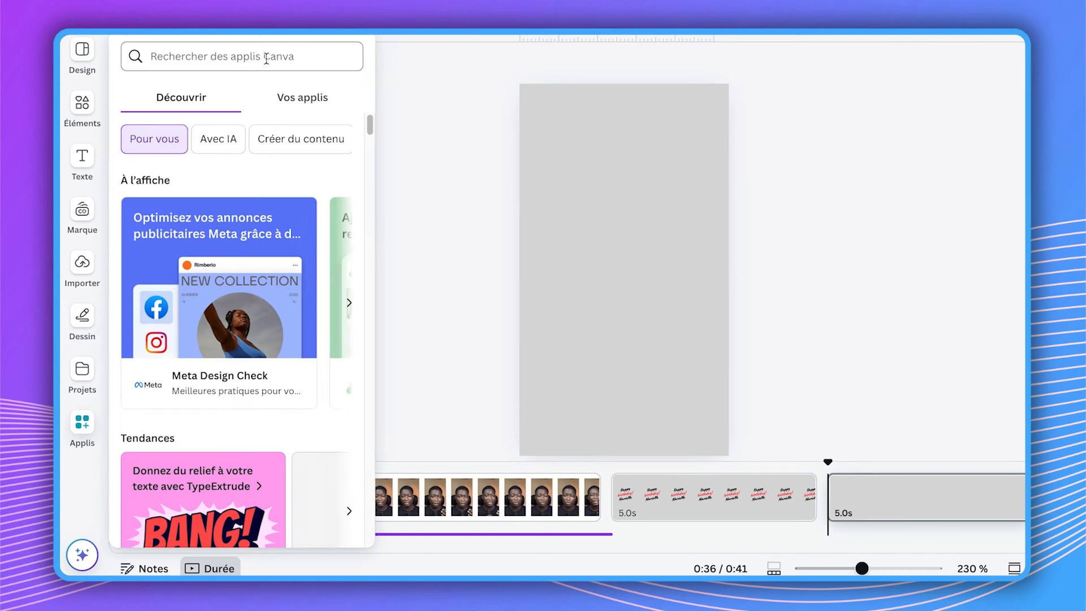
pyautogui.click(266, 56)
pyautogui.write('moc')
pyautogui.click(255, 118)
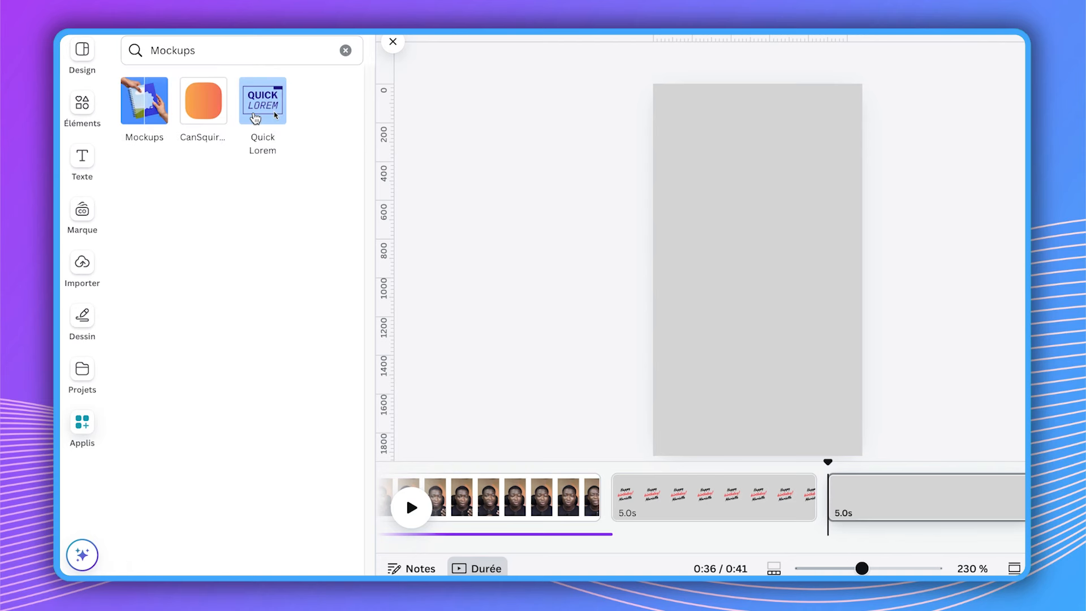
pyautogui.click(155, 106)
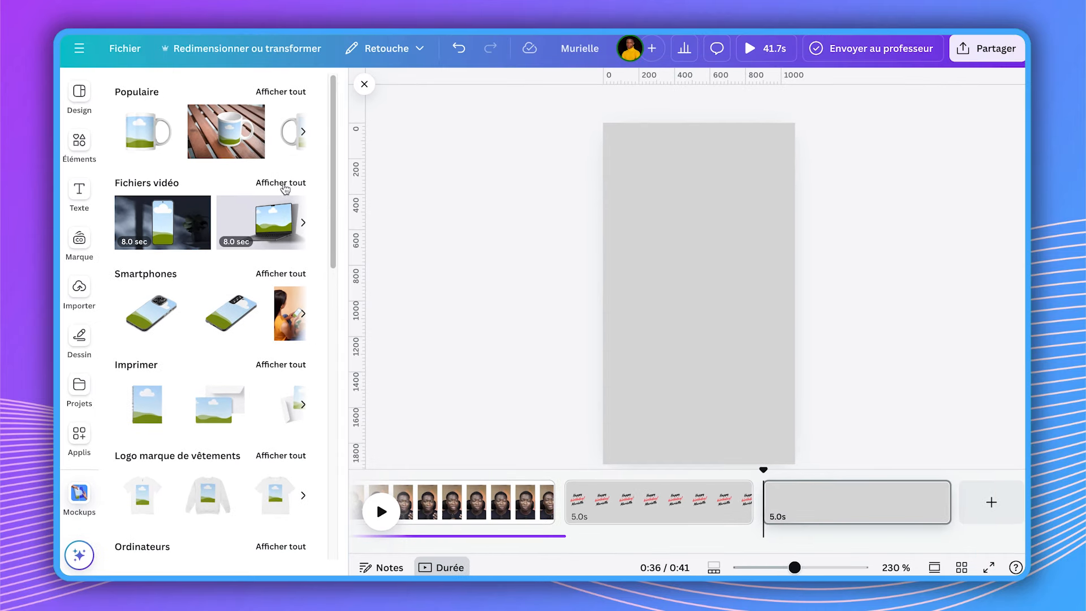
# - Insert the 8.0 sec open-laptop video mockup on the blank last page and enlarge it beyond the page's width, centring the laptop
pyautogui.click(298, 184)
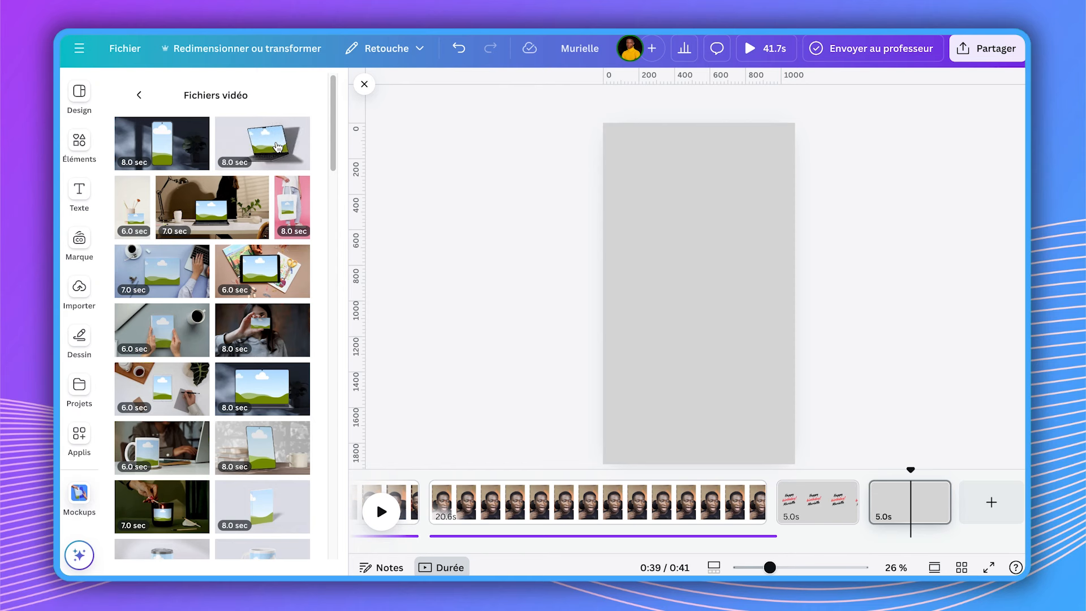
pyautogui.click(277, 147)
pyautogui.moveTo(659, 271); pyautogui.dragTo(451, 155)
pyautogui.moveTo(630, 228); pyautogui.dragTo(708, 274)
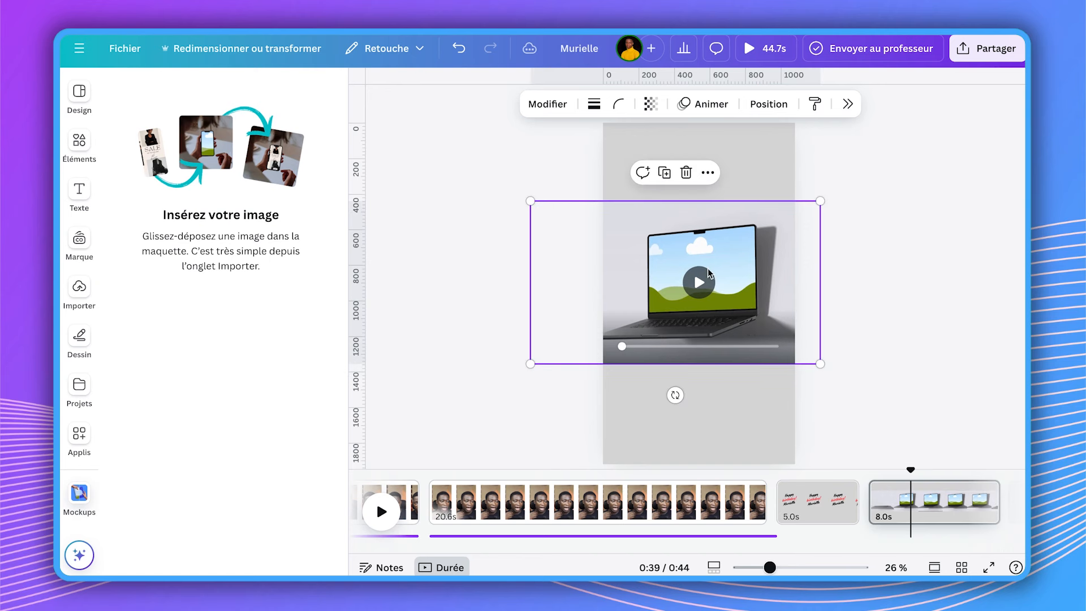
pyautogui.click(783, 182)
pyautogui.moveTo(758, 285); pyautogui.dragTo(755, 276)
pyautogui.moveTo(817, 355); pyautogui.dragTo(826, 359)
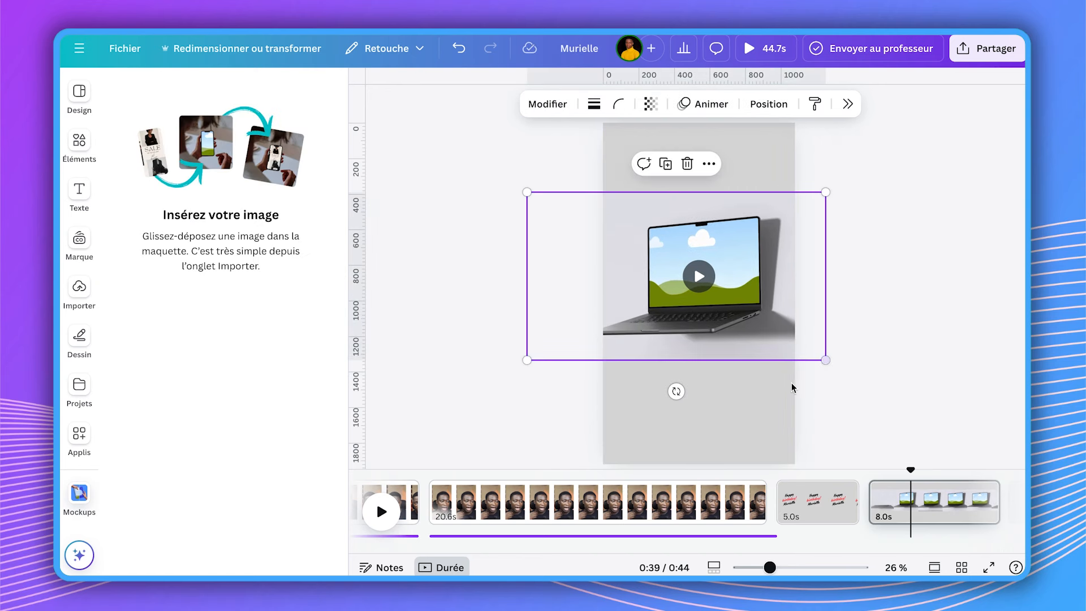
# - Set the last page's background colour to #E0E1E7, sampled from the backdrop of the laptop mockup
pyautogui.click(773, 398)
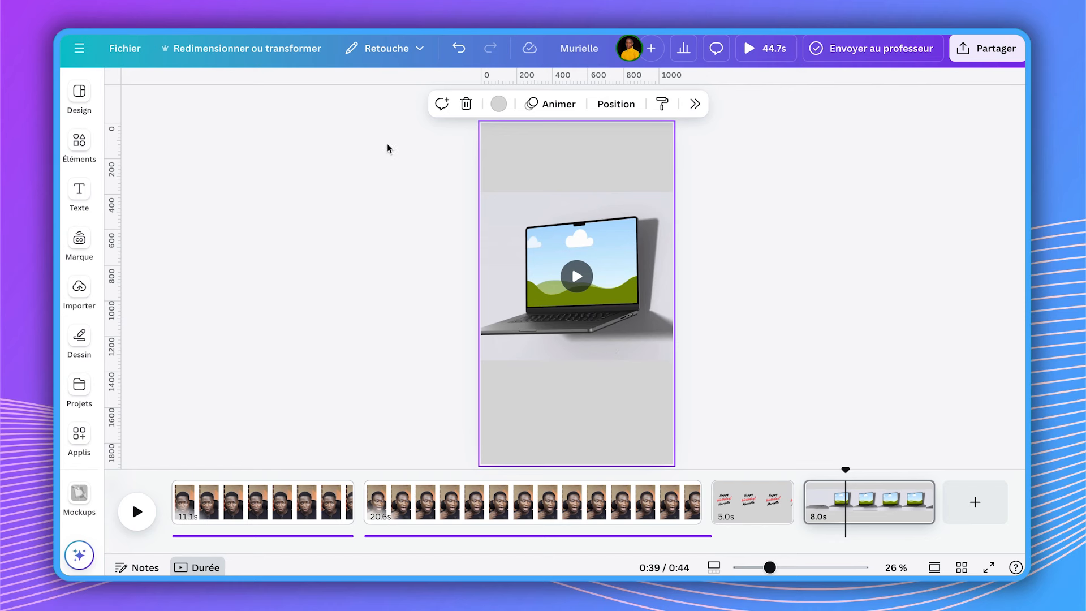
pyautogui.click(497, 105)
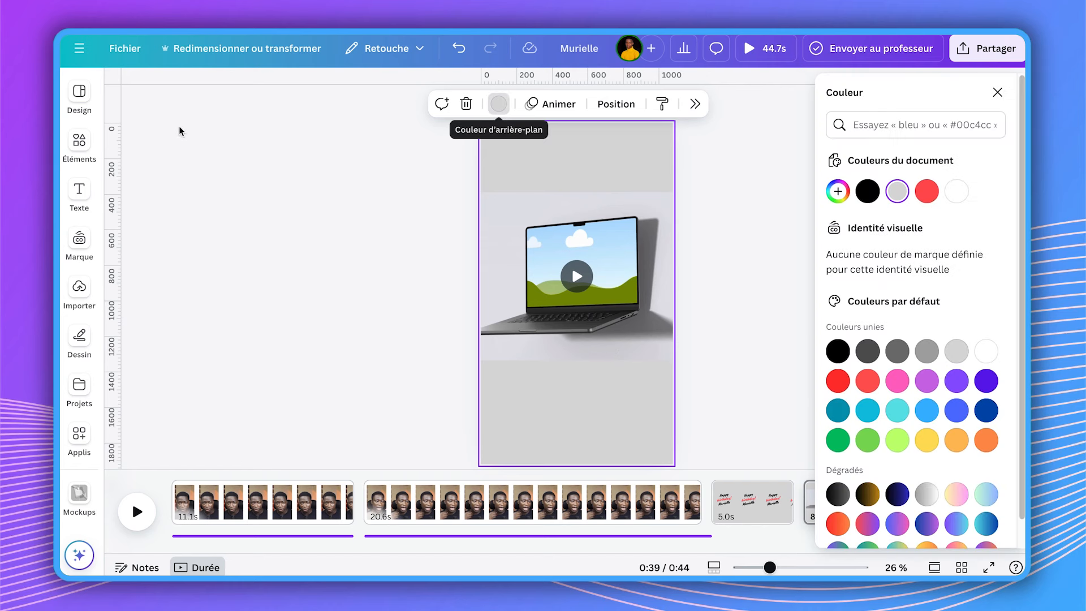
pyautogui.click(836, 194)
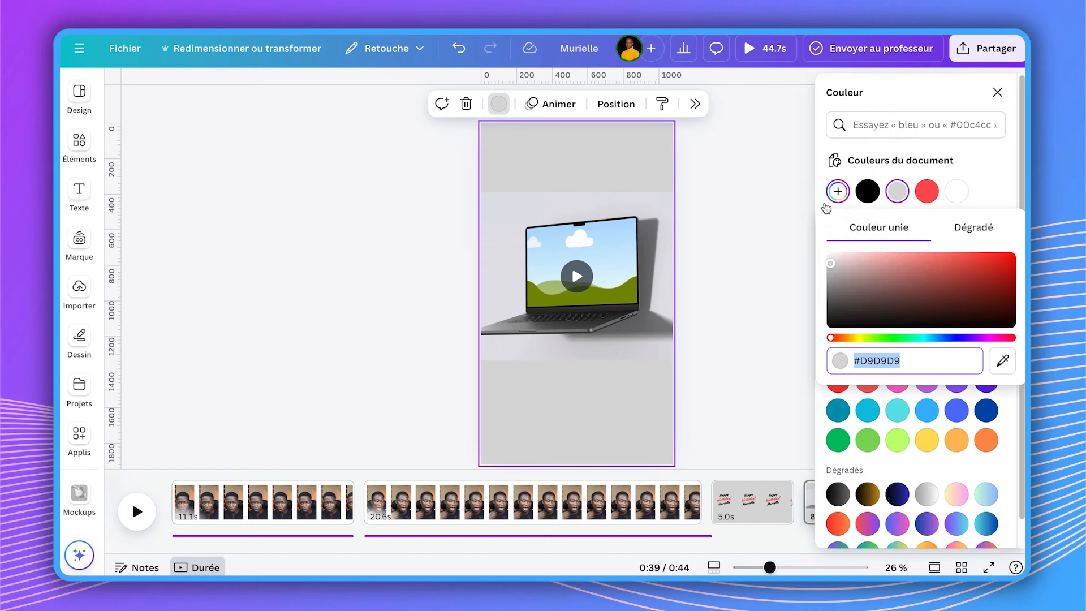
pyautogui.click(1001, 361)
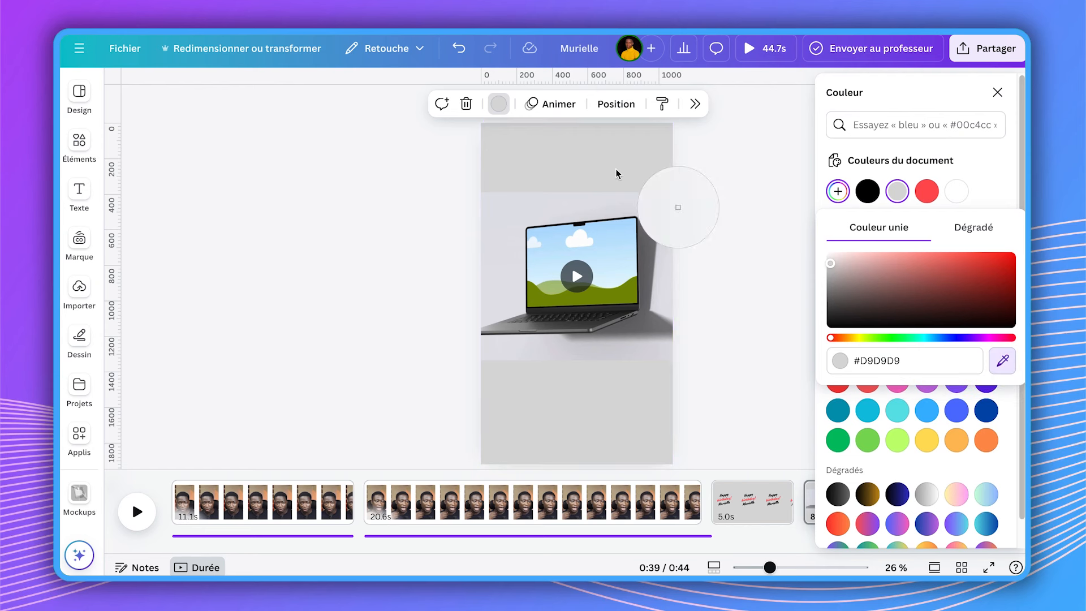
pyautogui.click(520, 197)
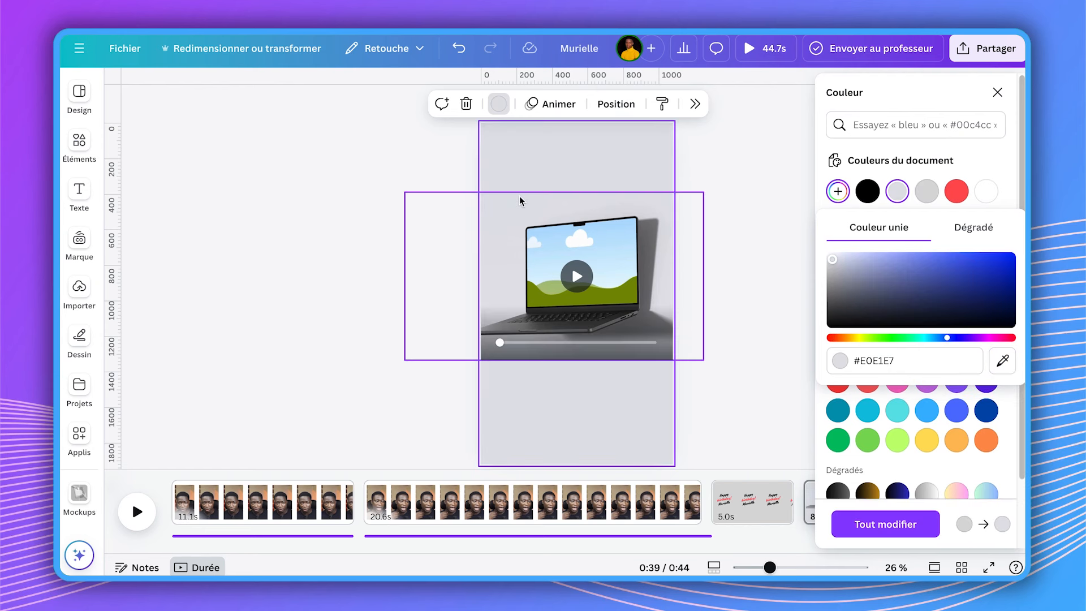
pyautogui.click(710, 177)
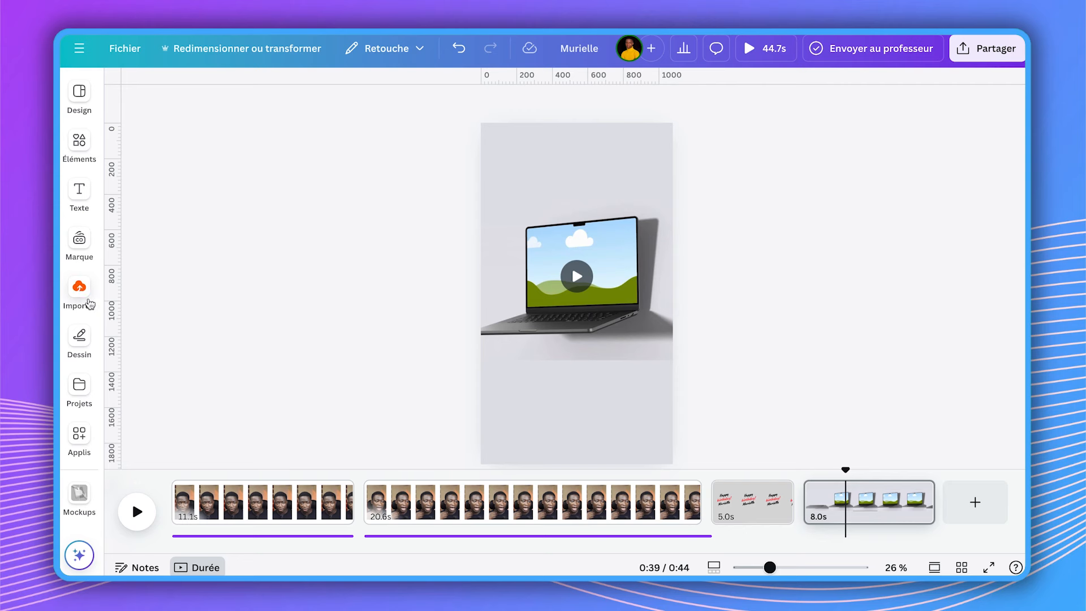
# - Place the uploaded channel-page screenshot on the laptop mockup's screen, then resize and reposition the mockup so the laptop fits the page
pyautogui.click(90, 304)
pyautogui.moveTo(192, 258); pyautogui.dragTo(706, 260)
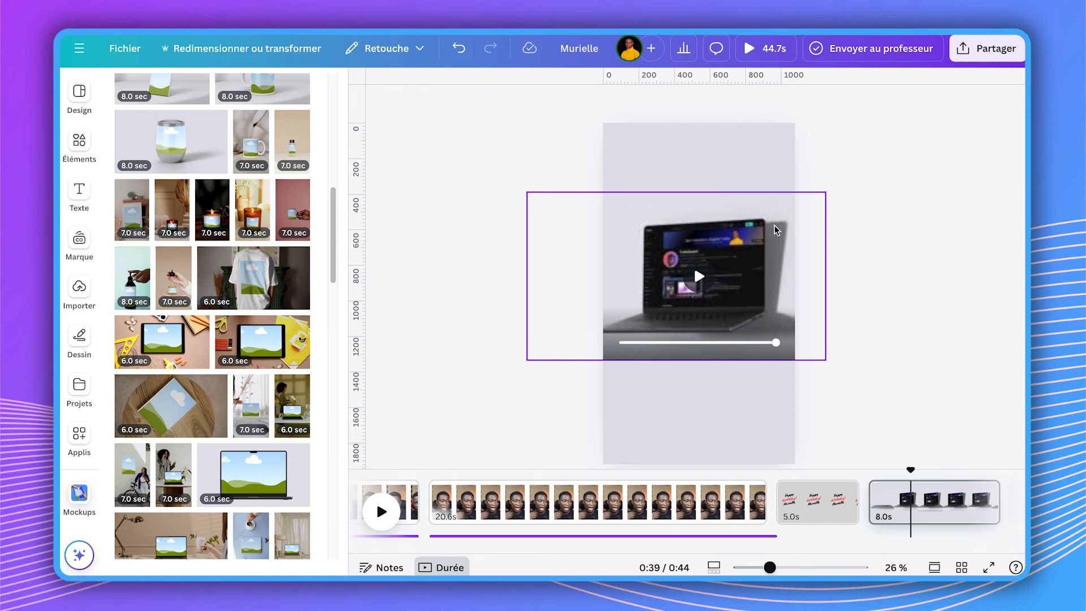
pyautogui.click(798, 202)
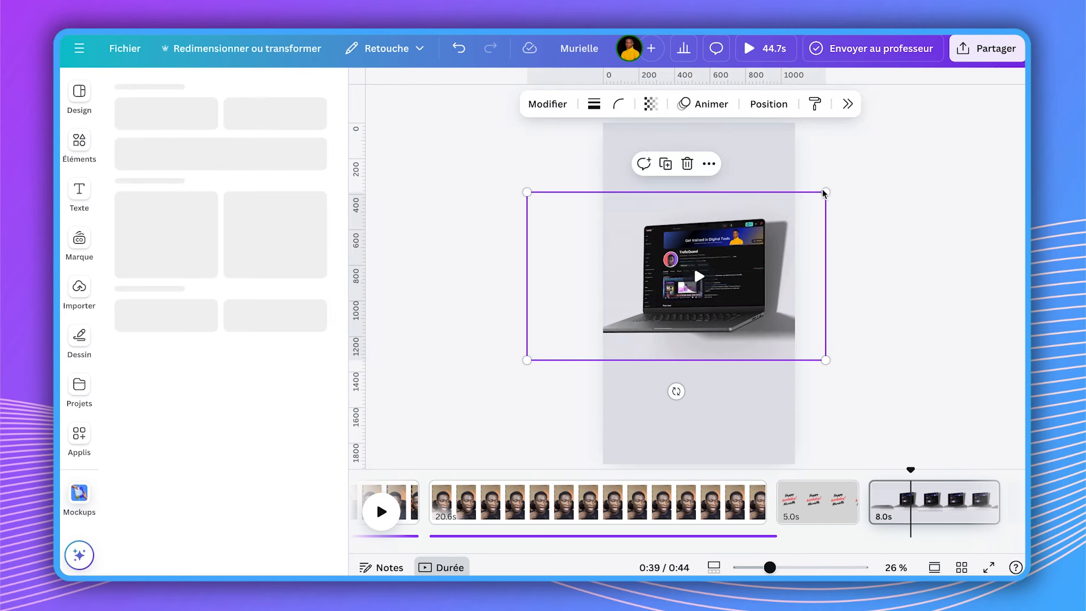
pyautogui.moveTo(826, 192); pyautogui.dragTo(849, 179)
pyautogui.moveTo(794, 223); pyautogui.dragTo(785, 232)
pyautogui.moveTo(517, 368); pyautogui.dragTo(531, 357)
pyautogui.moveTo(840, 357); pyautogui.dragTo(829, 360)
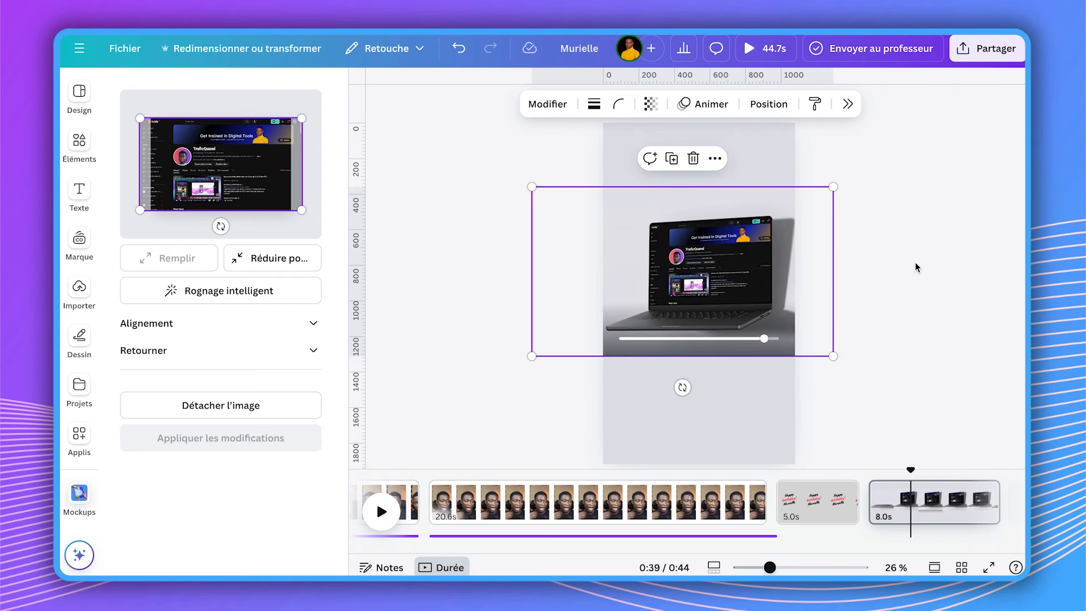
pyautogui.click(965, 225)
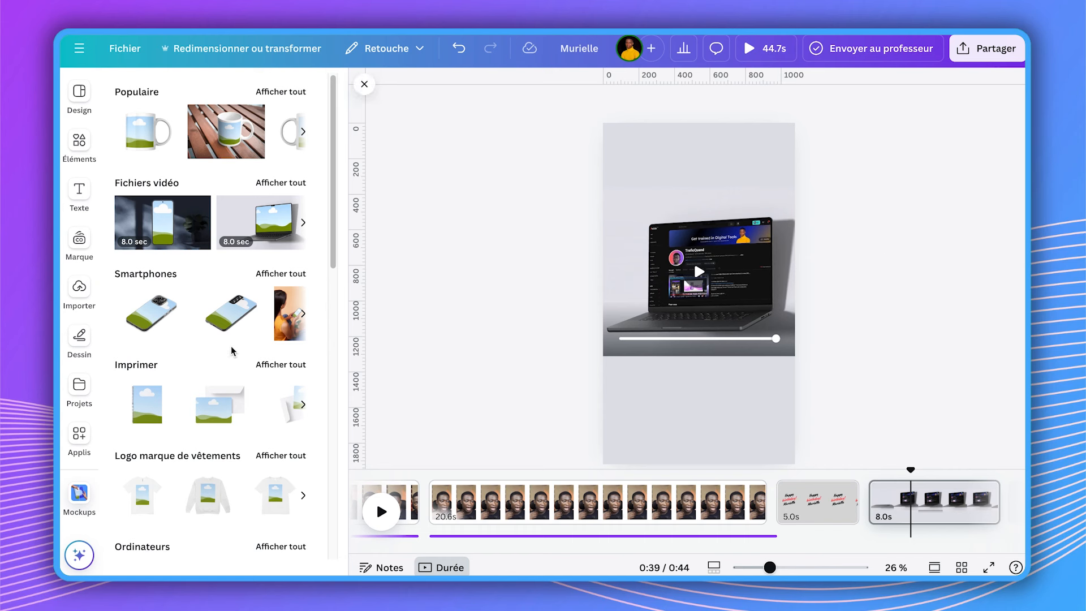
# - Look through the full collection of video mockups in the Mockups app
pyautogui.click(290, 184)
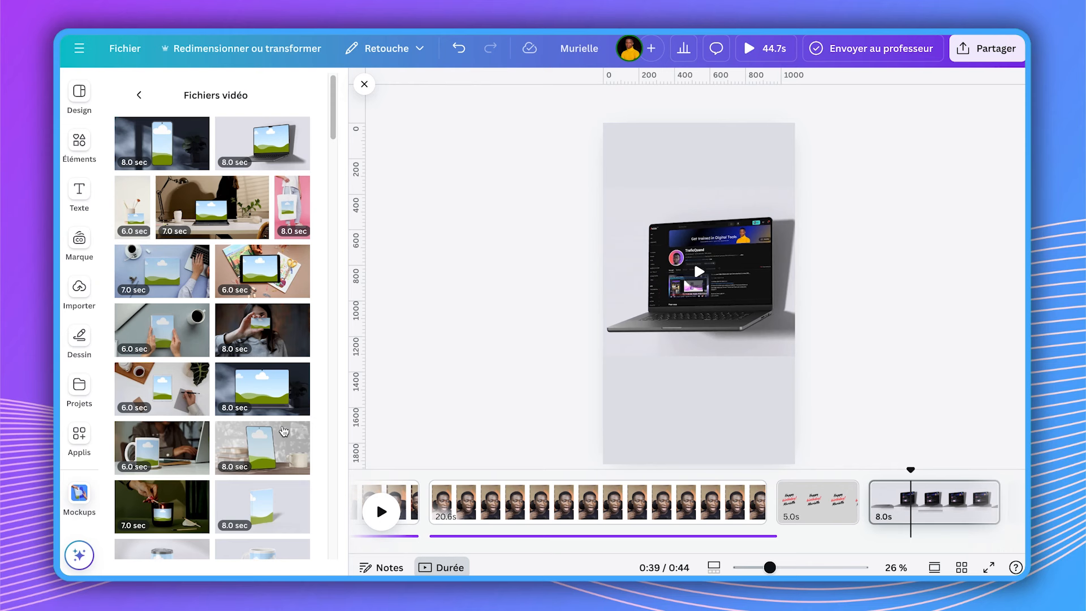
pyautogui.scroll(-5, 284, 431)
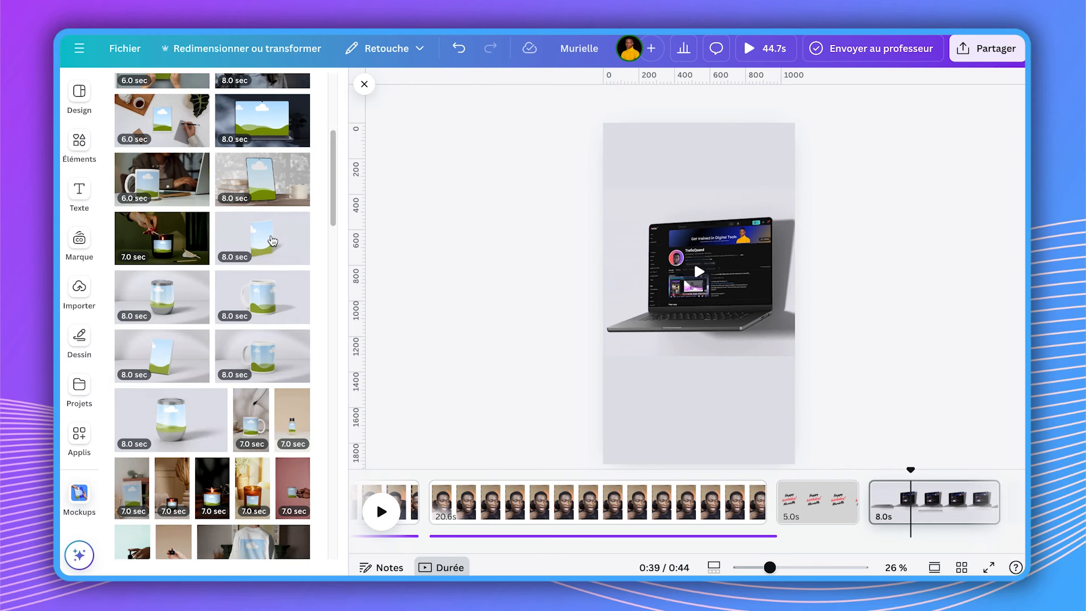
pyautogui.scroll(-15, 269, 227)
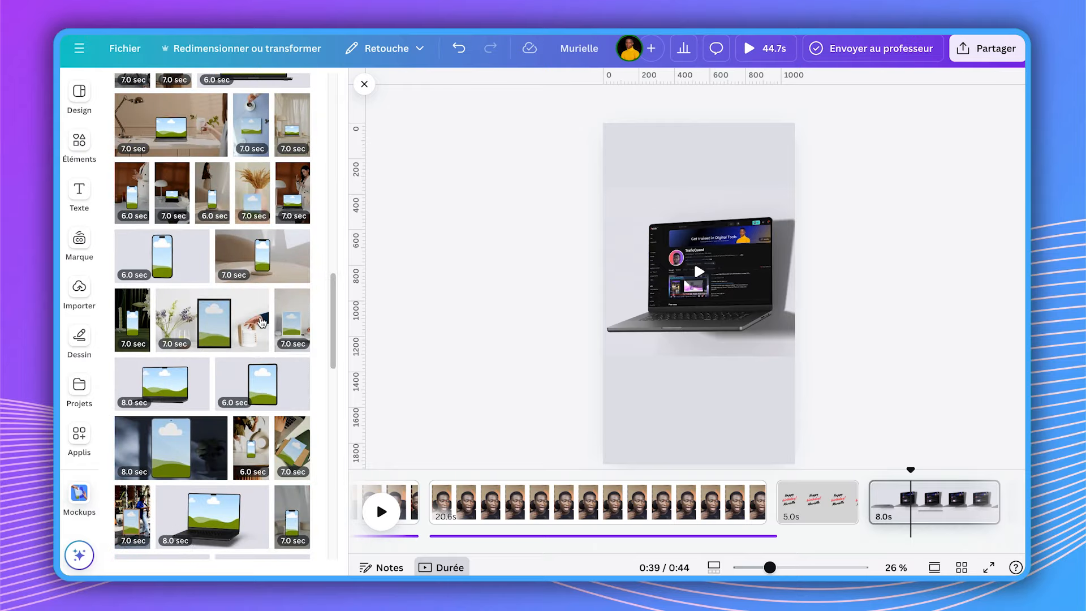
pyautogui.scroll(-6, 261, 213)
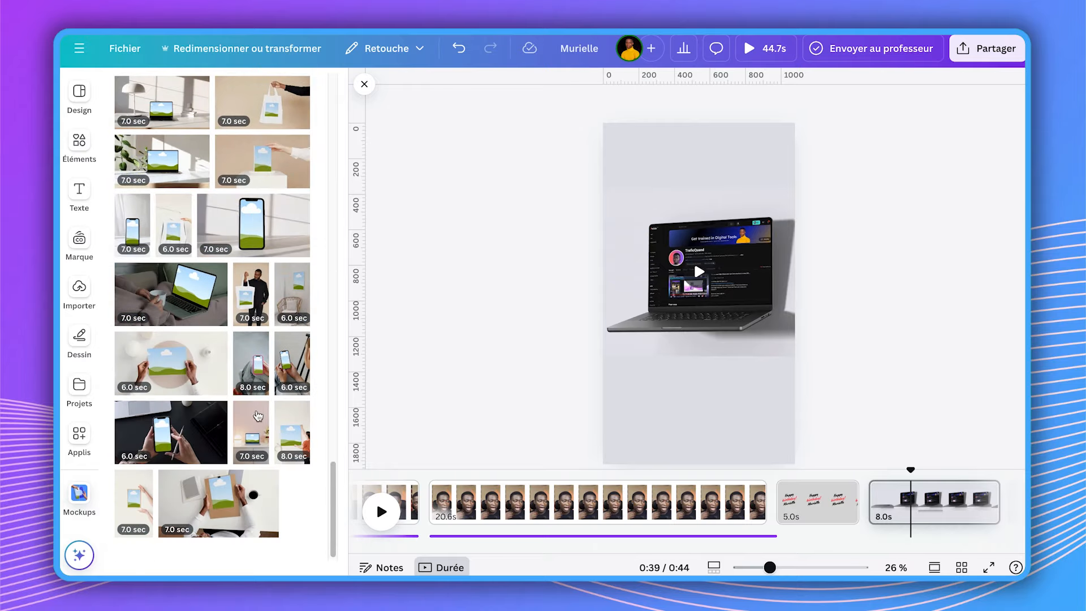